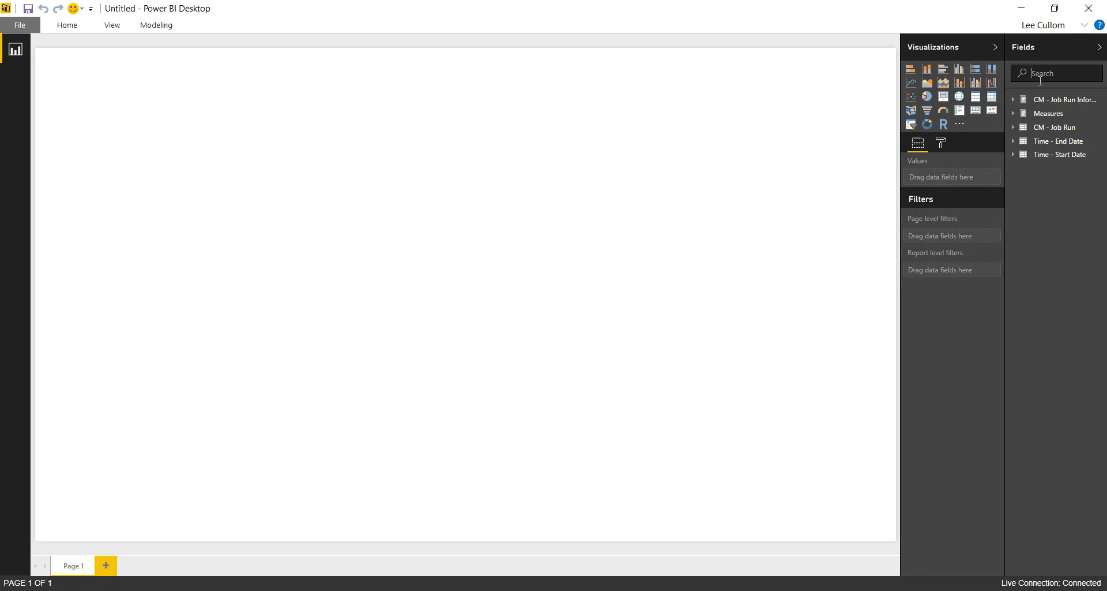
Add a card visual showing the Runs Total measure and shorten it to a compact height.
{"action": "type", "text": "runs"}
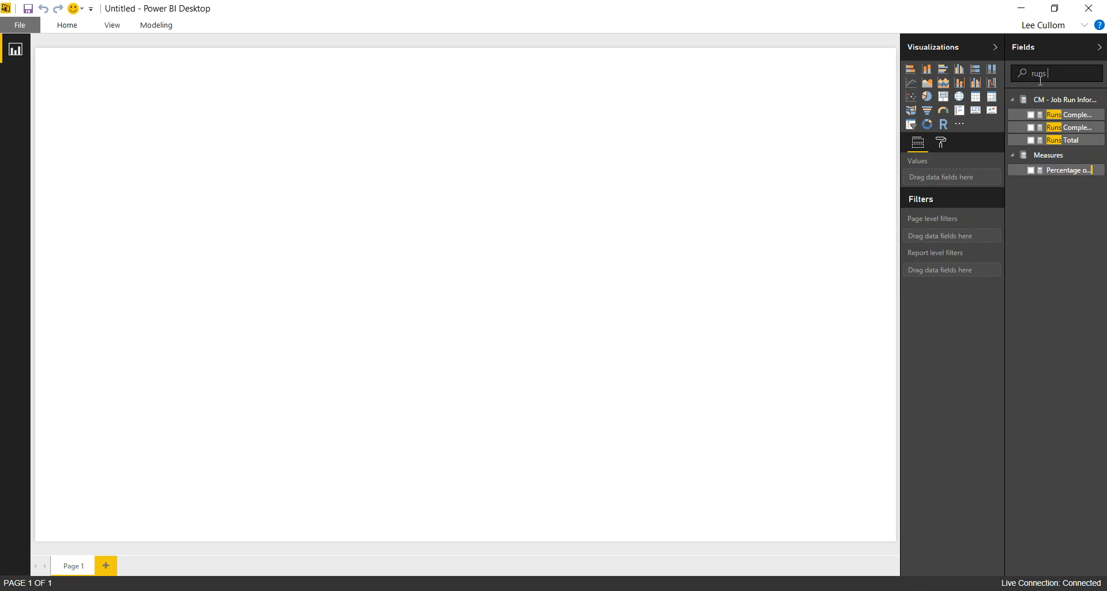
{"action": "left_click", "coordinate": [1031, 140]}
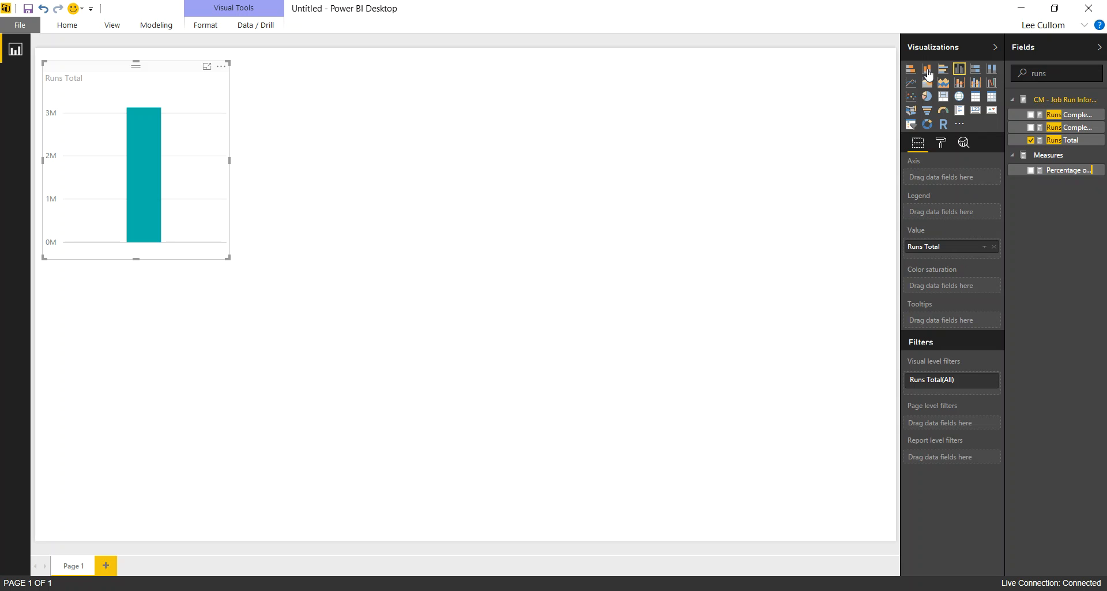
{"action": "left_click", "coordinate": [974, 110]}
{"action": "left_click_drag", "start_coordinate": [136, 259], "coordinate": [220, 182]}
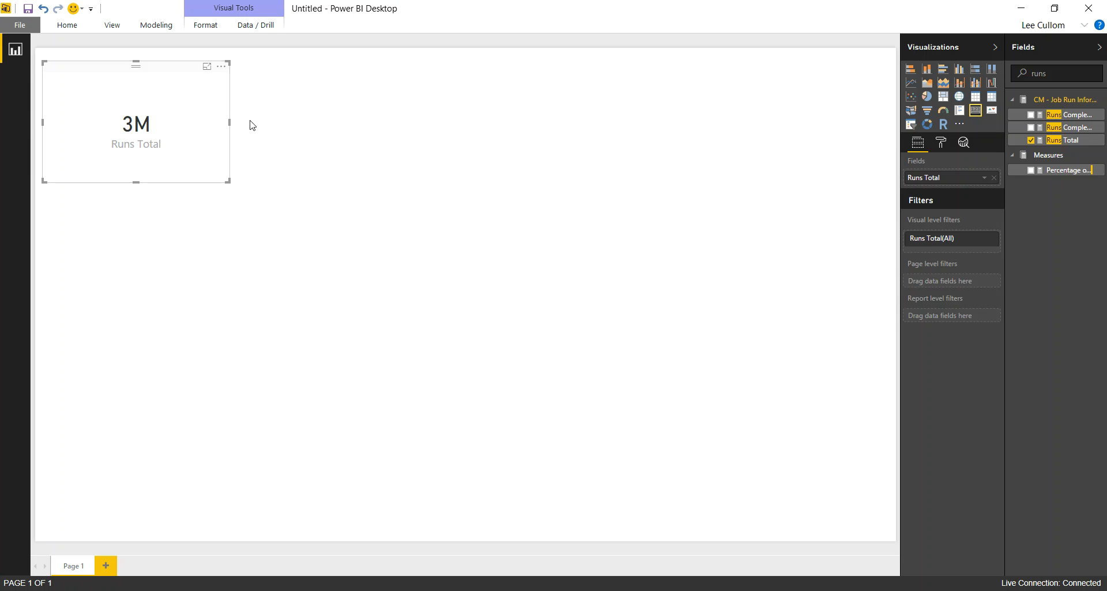
{"action": "left_click", "coordinate": [260, 109]}
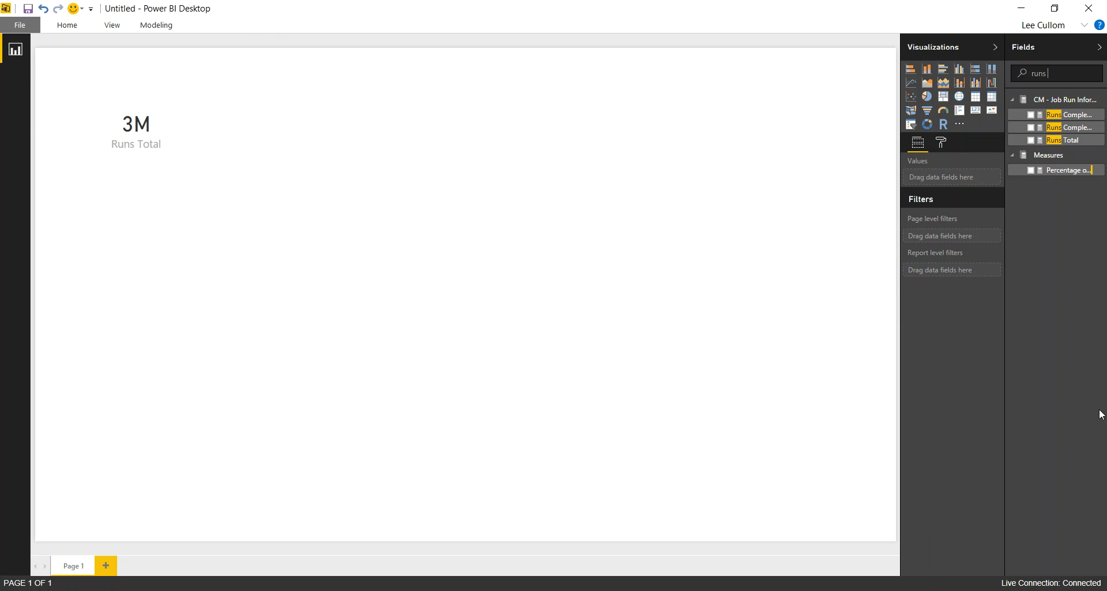
Search the fields for "run time" and add a card visual showing the Average Run Time Minutes measure.
{"action": "type", "text": "time"}
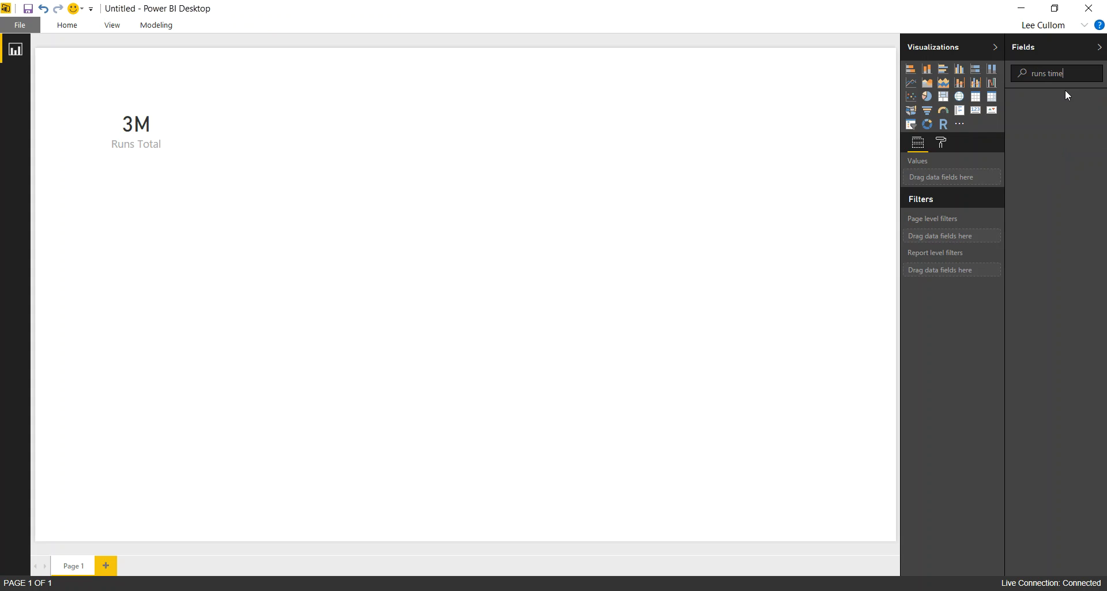
{"action": "key", "text": "BackSpace"}
{"action": "key", "text": "BackSpace"}
{"action": "key", "text": "BackSpace"}
{"action": "key", "text": "BackSpace"}
{"action": "key", "text": "BackSpace"}
{"action": "type", "text": "time"}
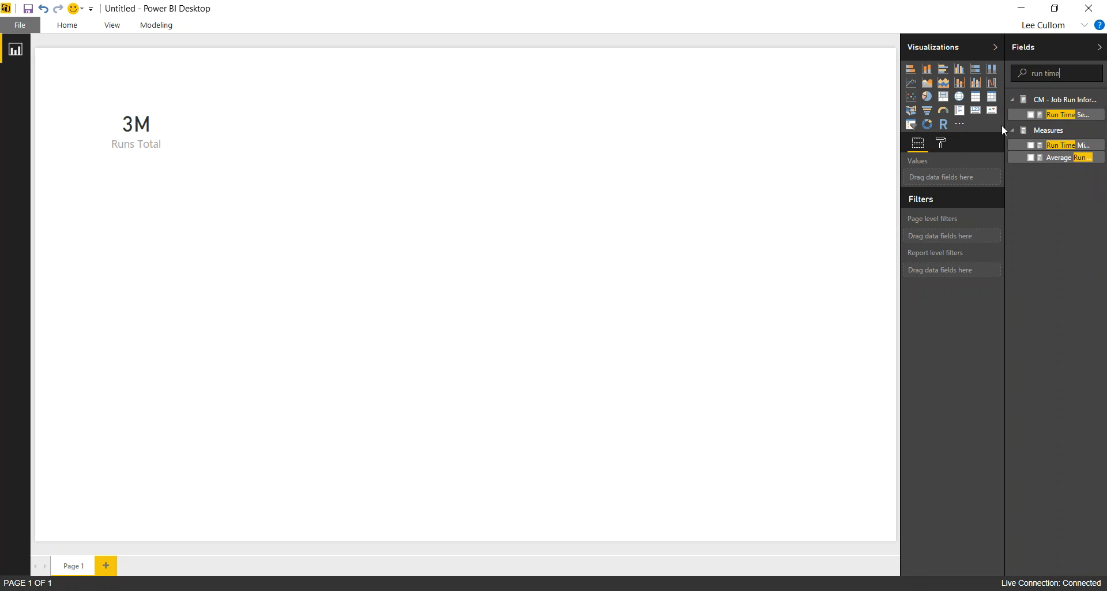
{"action": "left_click", "coordinate": [1032, 159]}
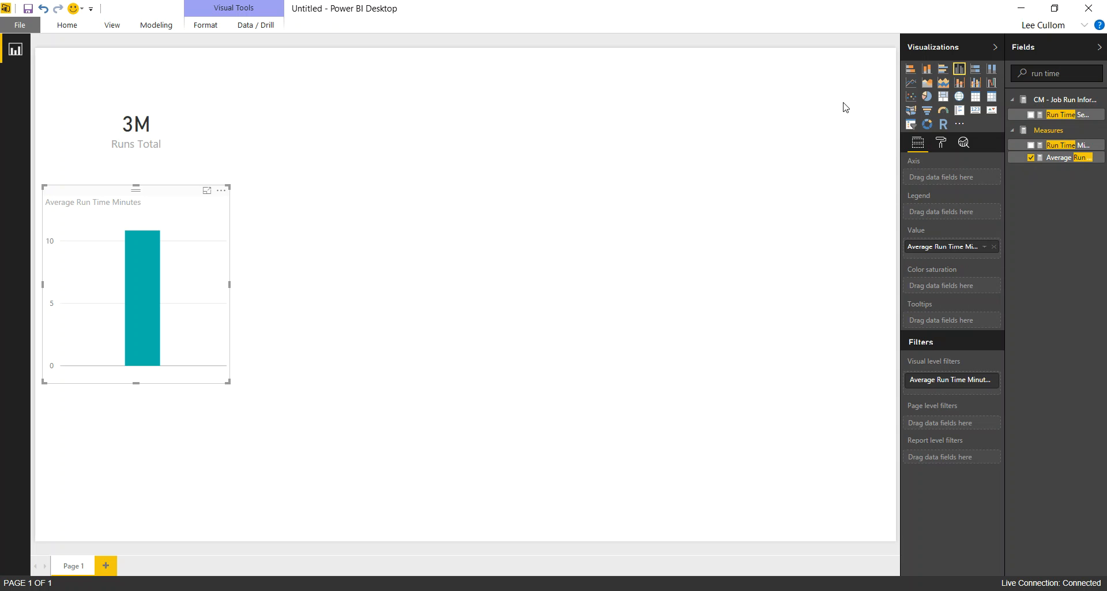
{"action": "left_click", "coordinate": [975, 112]}
Place the Average Run Time Minutes card beside the Runs Total card and reduce its height.
{"action": "left_click_drag", "start_coordinate": [153, 188], "coordinate": [287, 54]}
{"action": "left_click_drag", "start_coordinate": [280, 246], "coordinate": [298, 165]}
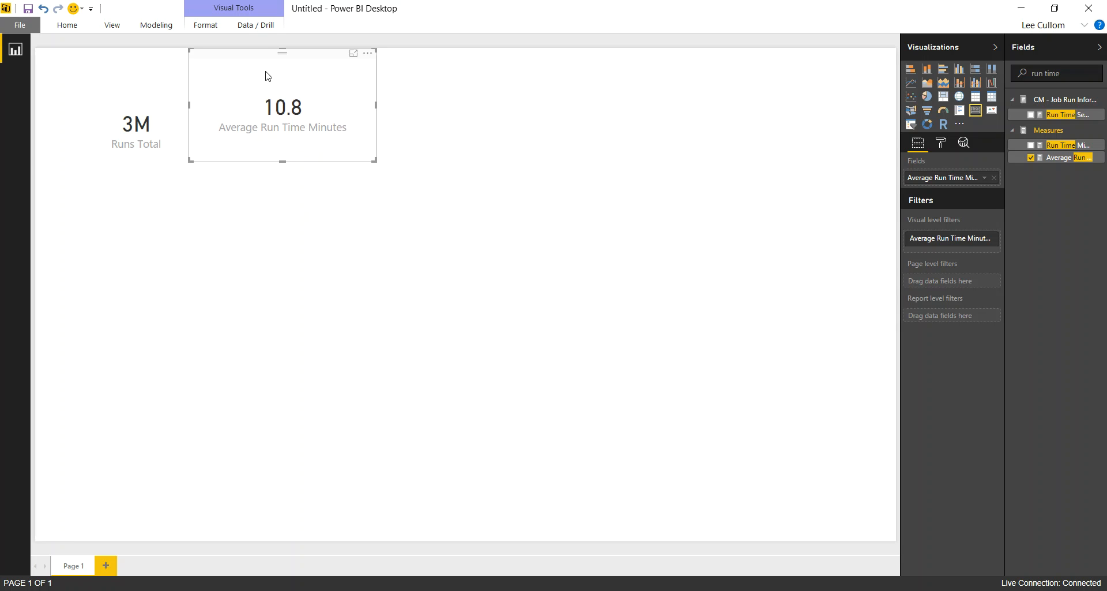
{"action": "left_click_drag", "start_coordinate": [283, 54], "coordinate": [286, 72]}
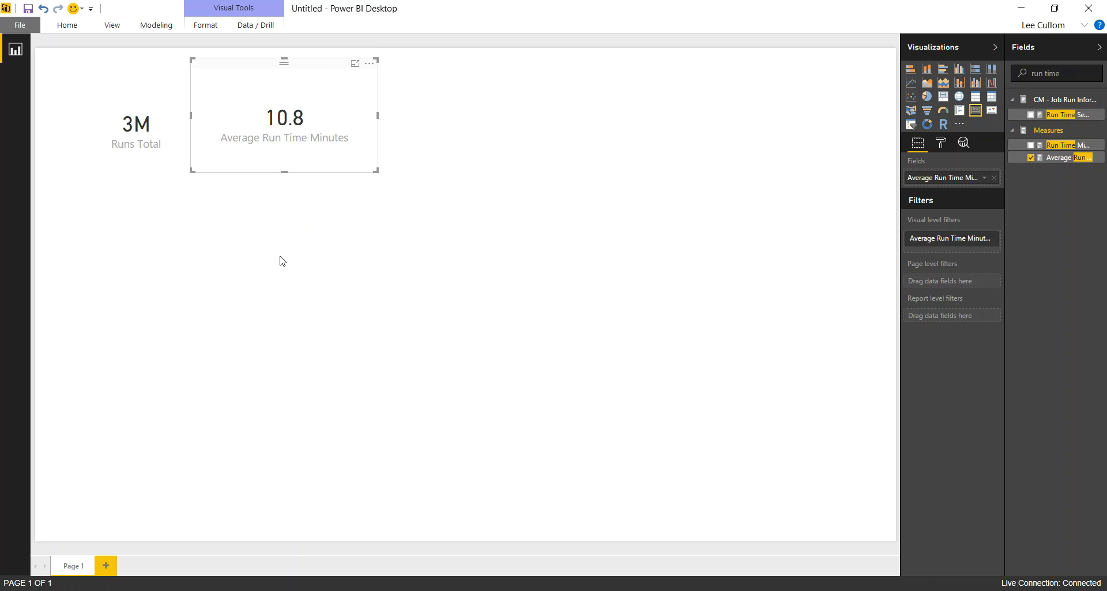
Add a card visual showing Percentage of Runs Completed Successfully beside the other two cards and shorten its height.
{"action": "left_click", "coordinate": [1067, 72]}
{"action": "type", "text": "perce"}
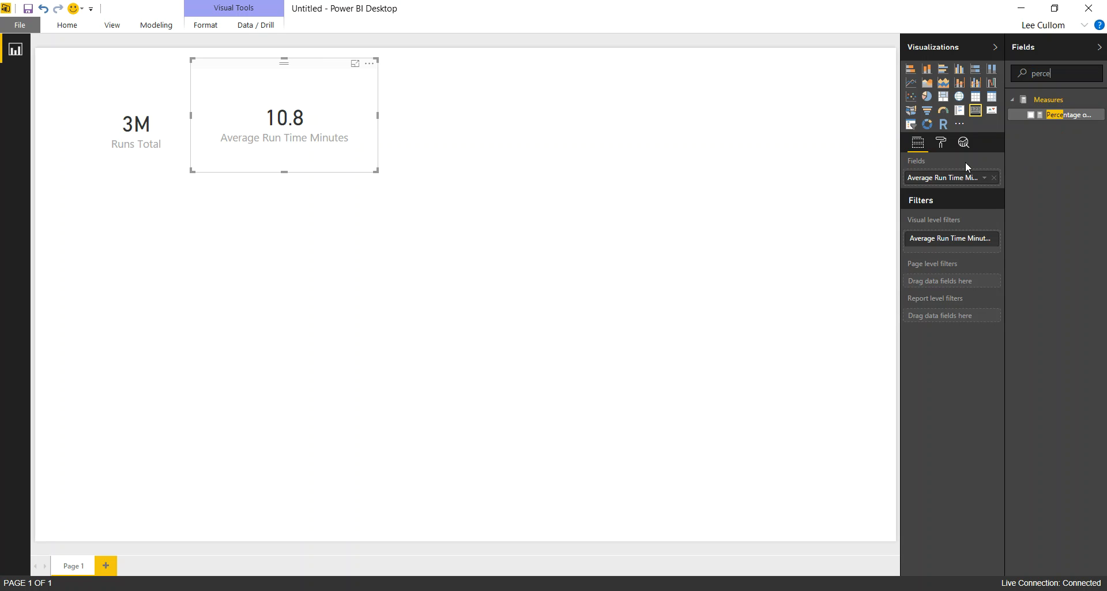
{"action": "left_click", "coordinate": [307, 274]}
{"action": "left_click", "coordinate": [1033, 116]}
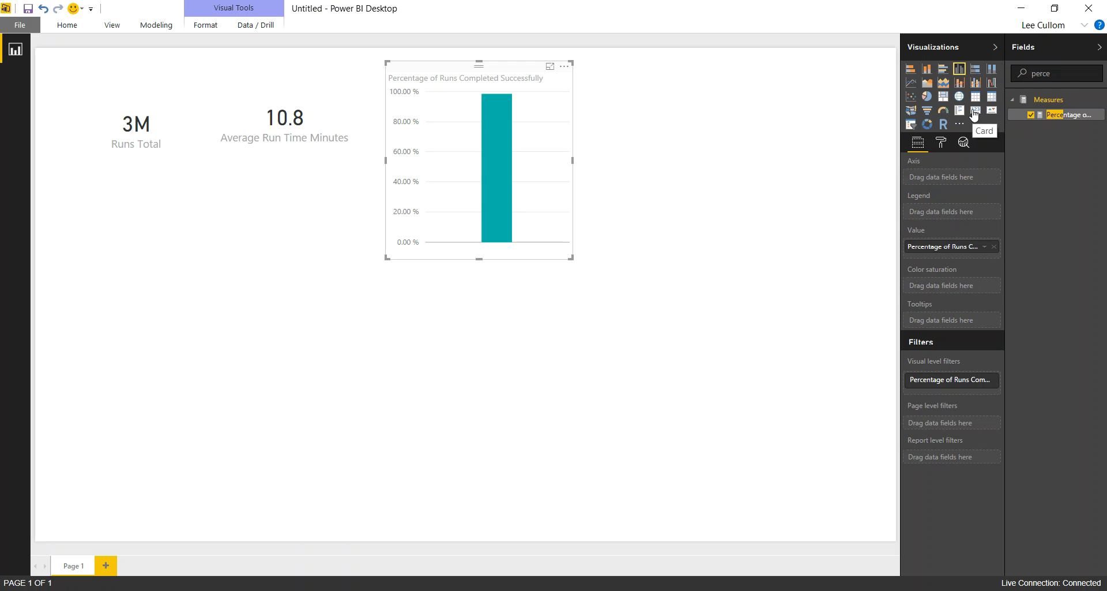
{"action": "left_click", "coordinate": [974, 115]}
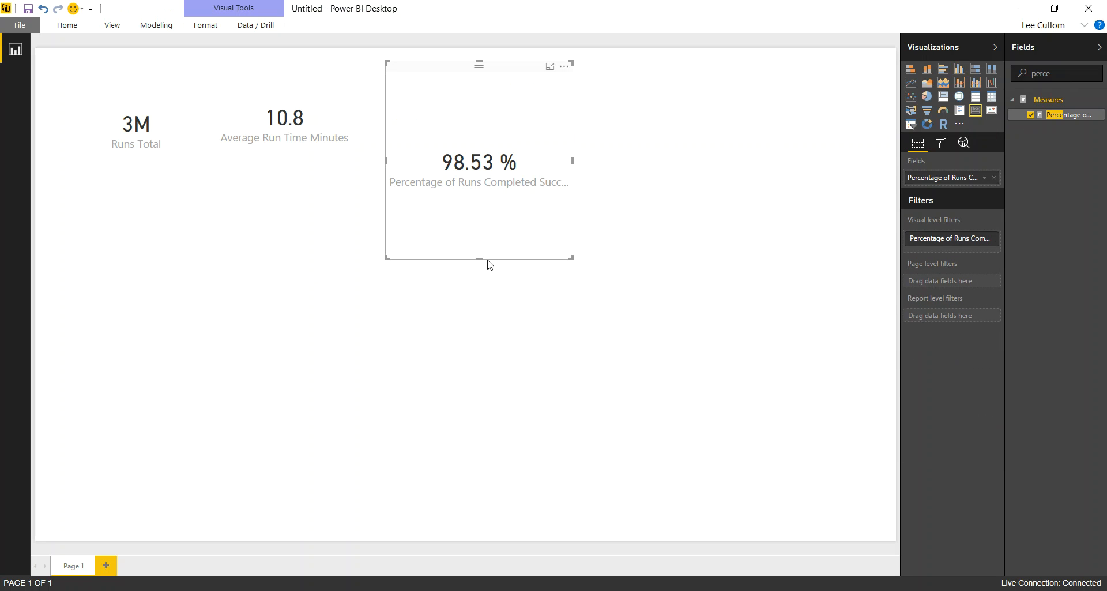
{"action": "left_click_drag", "start_coordinate": [480, 258], "coordinate": [487, 157]}
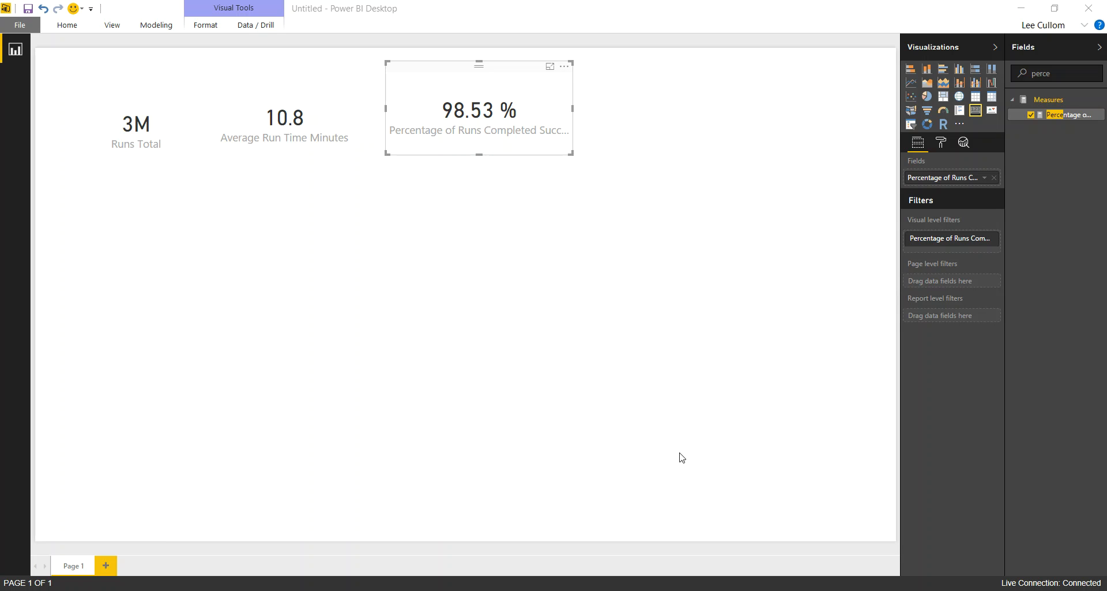
{"action": "left_click", "coordinate": [99, 235]}
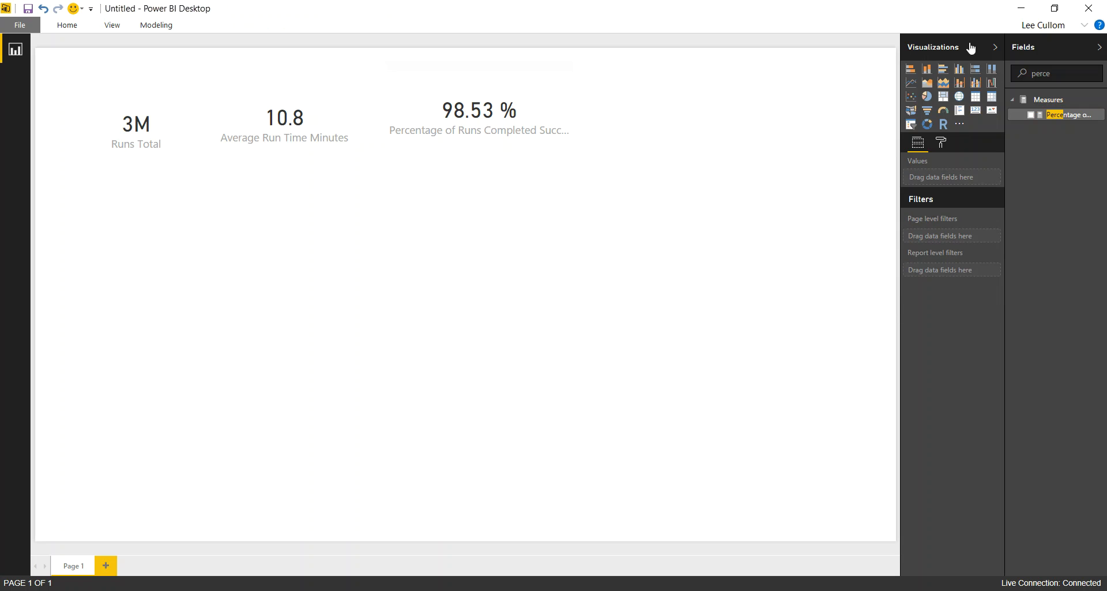
Insert a line and clustered column chart below the cards with Runs Total as its column values.
{"action": "left_click", "coordinate": [976, 84]}
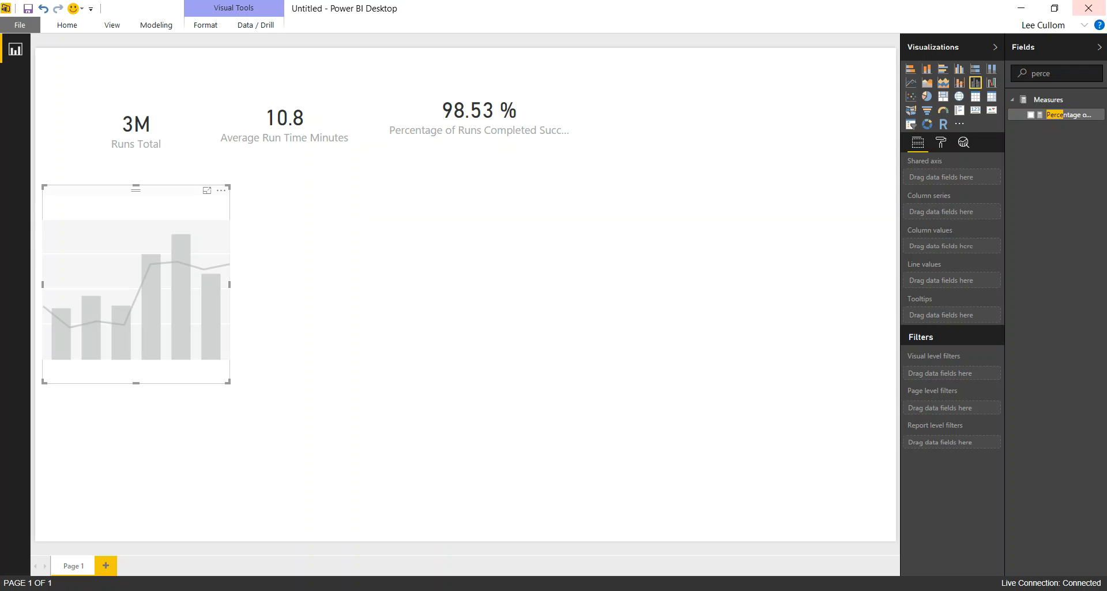
{"action": "left_click_drag", "start_coordinate": [1078, 70], "coordinate": [953, 83]}
{"action": "type", "text": "total"}
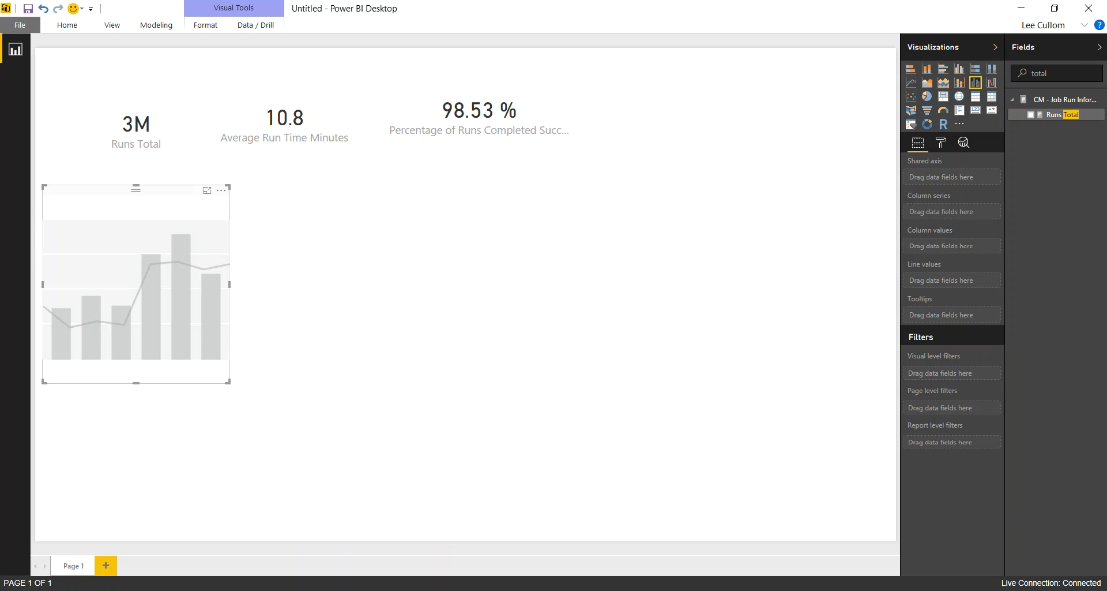
{"action": "left_click", "coordinate": [1031, 114]}
Set Month from Time - Start Date as the chart's shared axis and widen the chart to span below the three cards.
{"action": "left_click_drag", "start_coordinate": [1055, 73], "coordinate": [936, 107]}
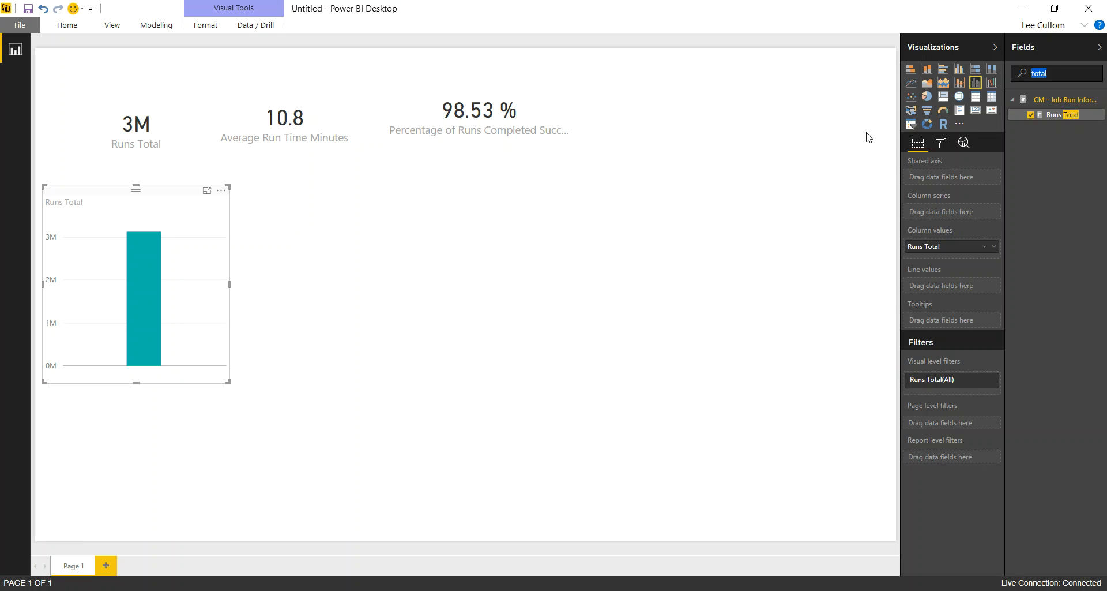
{"action": "key", "text": "BackSpace"}
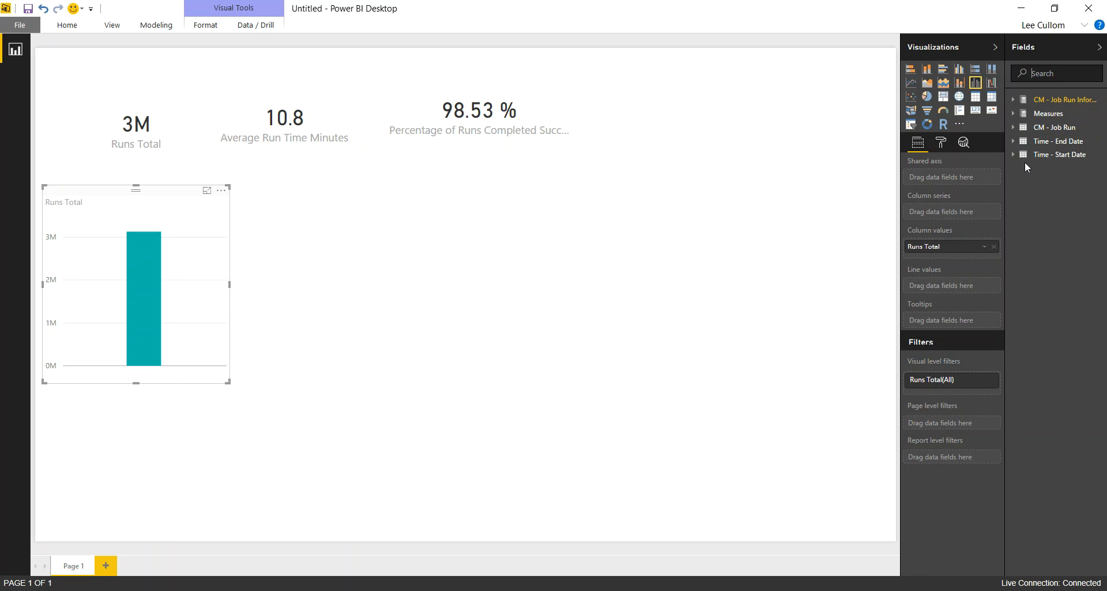
{"action": "left_click", "coordinate": [1020, 158]}
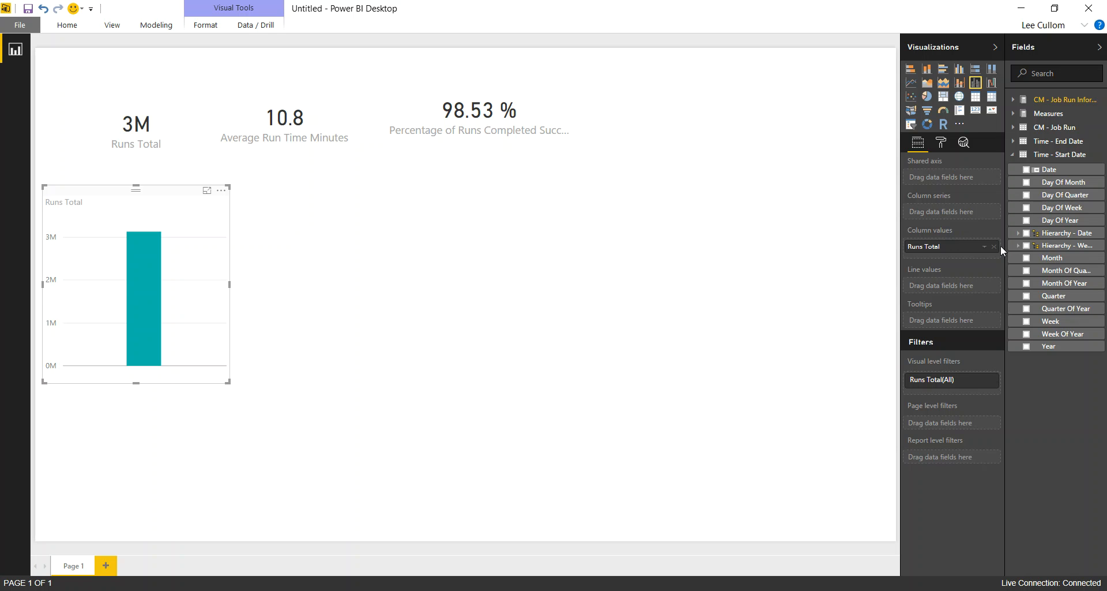
{"action": "left_click", "coordinate": [1027, 258]}
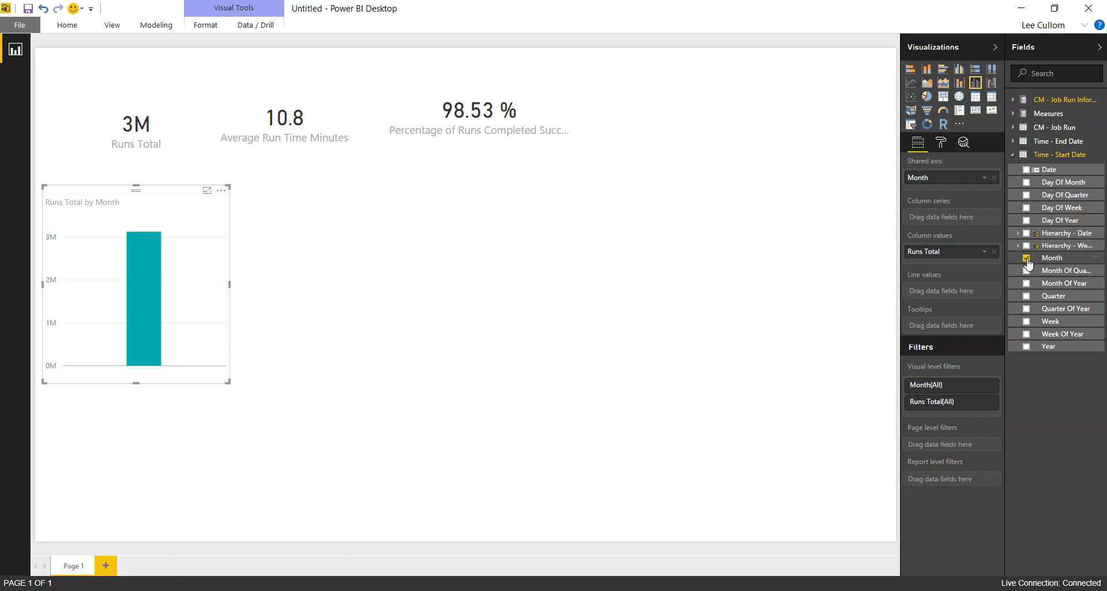
{"action": "left_click", "coordinate": [232, 283]}
{"action": "left_click", "coordinate": [217, 288]}
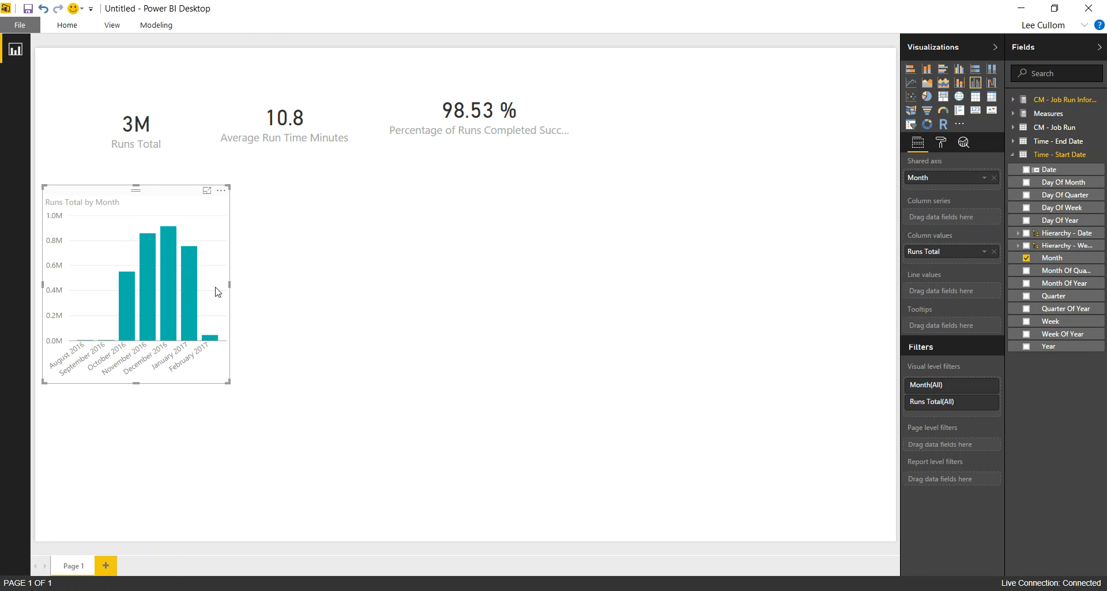
{"action": "left_click_drag", "start_coordinate": [230, 286], "coordinate": [555, 280]}
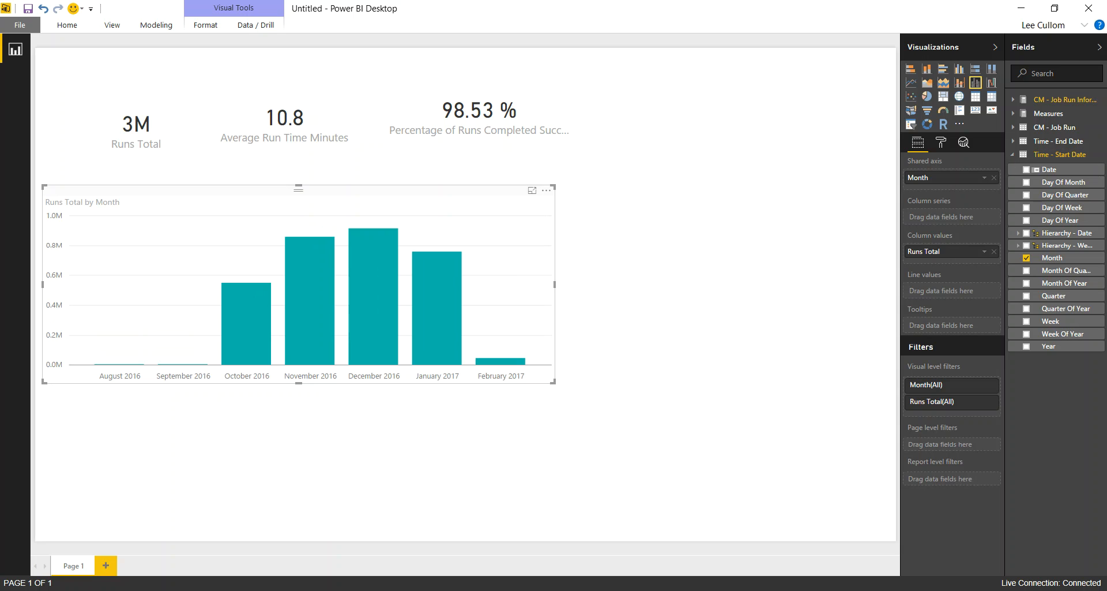
Add Percentage of Runs Completed Successfully as the line values of the Runs Total by Month chart.
{"action": "left_click", "coordinate": [1054, 73]}
{"action": "type", "text": "success"}
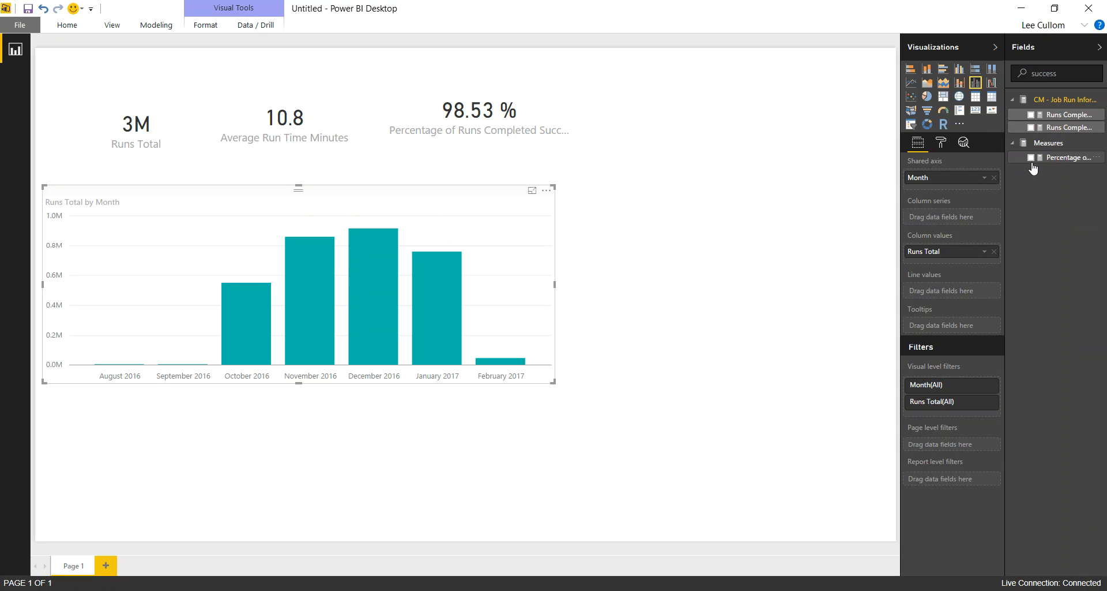
{"action": "left_click_drag", "start_coordinate": [1047, 164], "coordinate": [958, 295]}
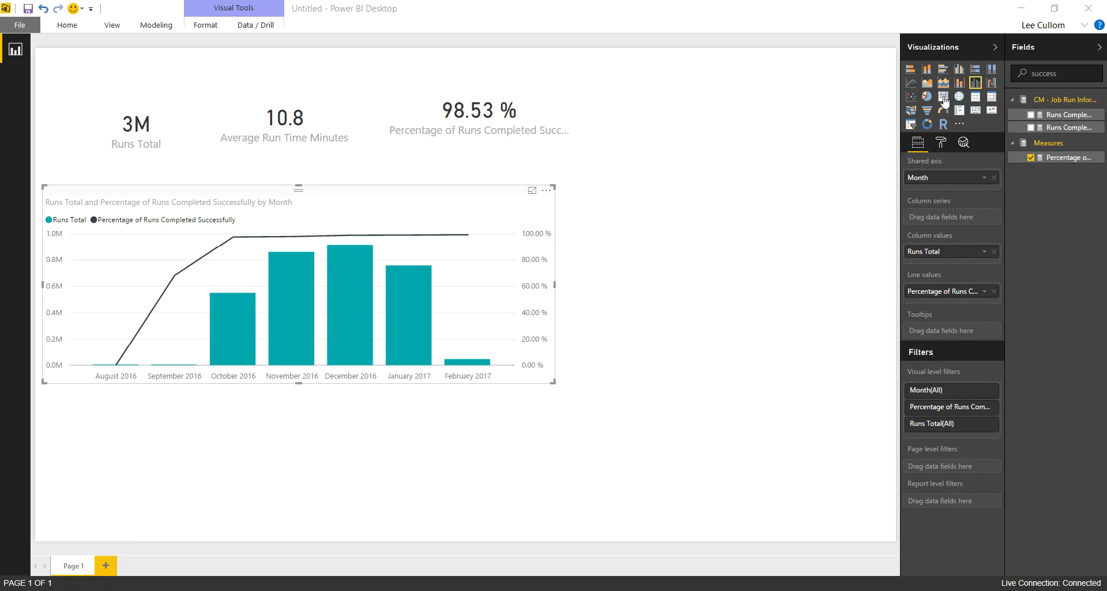
{"action": "left_click", "coordinate": [721, 148]}
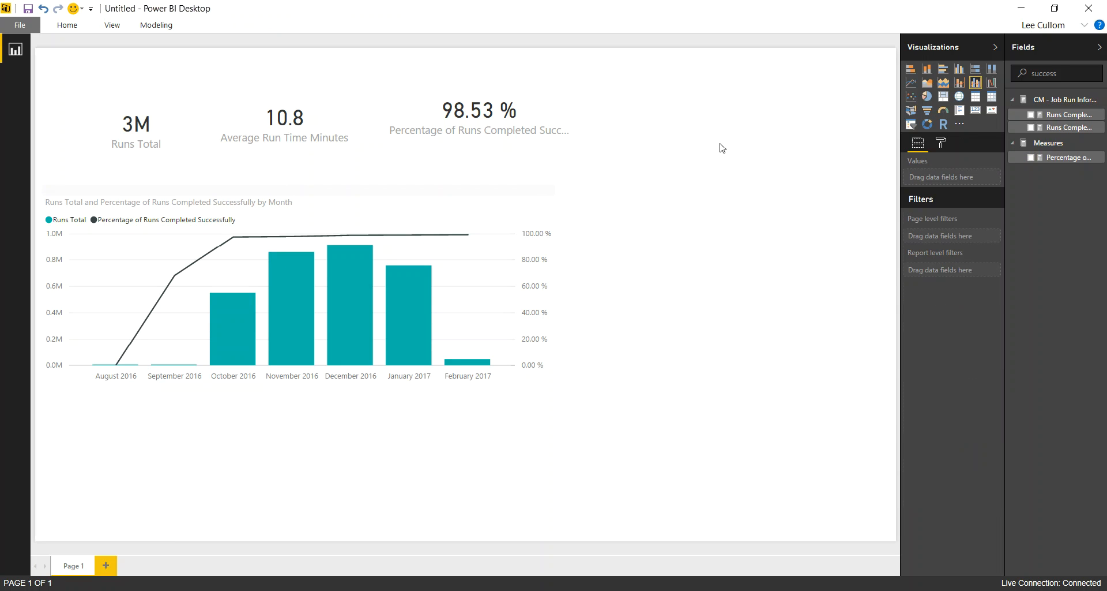
Insert an empty treemap beside the cards and enlarge it to reach the column chart's lower edge.
{"action": "left_click", "coordinate": [944, 97]}
{"action": "left_click_drag", "start_coordinate": [660, 167], "coordinate": [683, 73]}
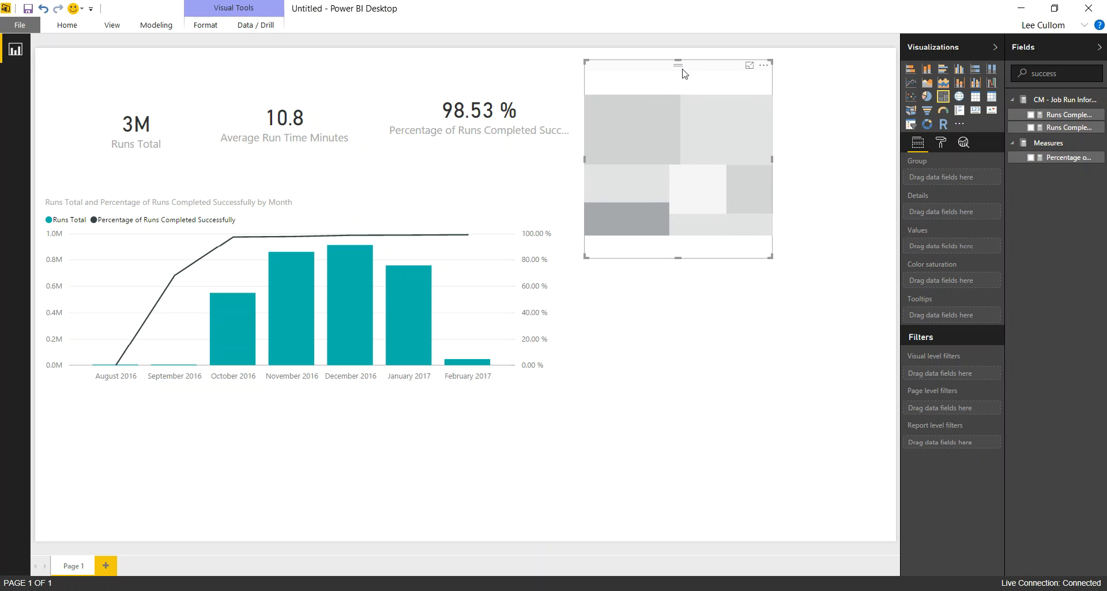
{"action": "left_click_drag", "start_coordinate": [772, 255], "coordinate": [873, 384]}
{"action": "left_click", "coordinate": [873, 384]}
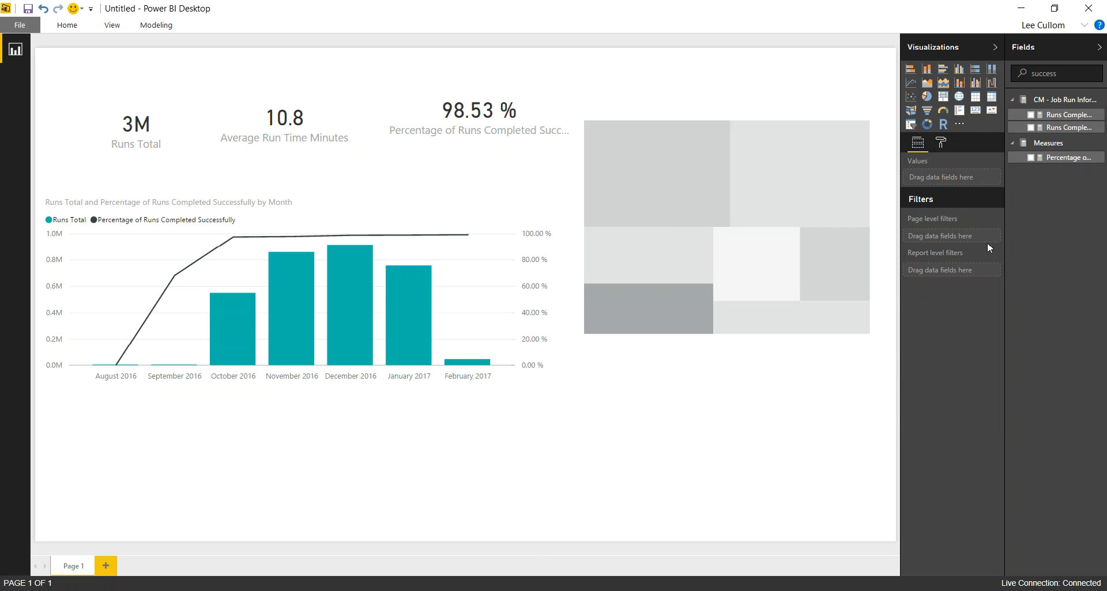
Search the field list for "total".
{"action": "double_click", "coordinate": [1063, 71]}
{"action": "type", "text": "total"}
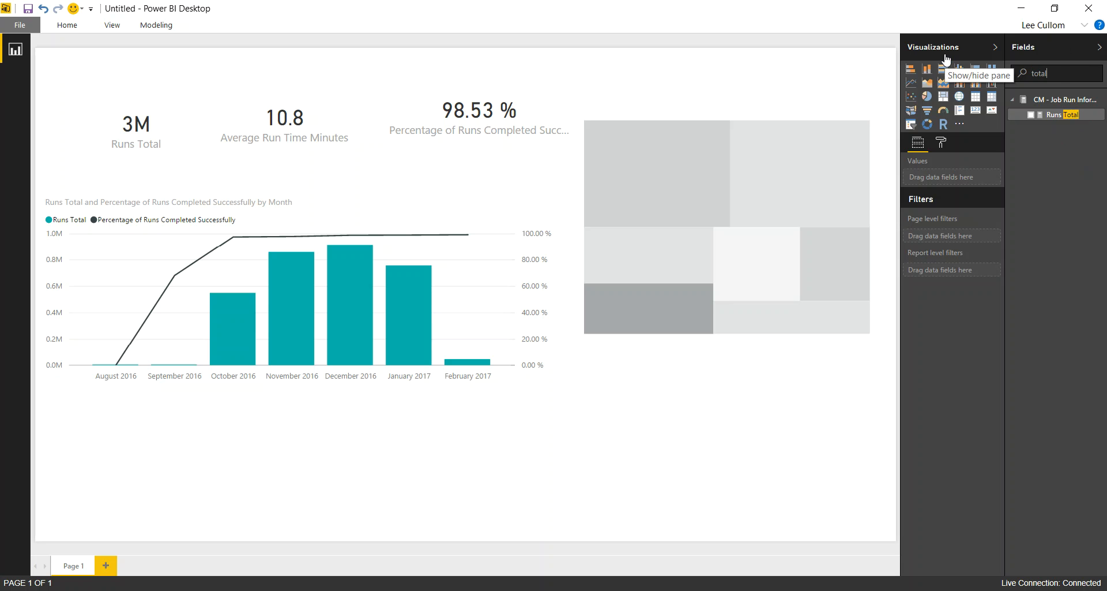
{"action": "left_click", "coordinate": [1031, 114]}
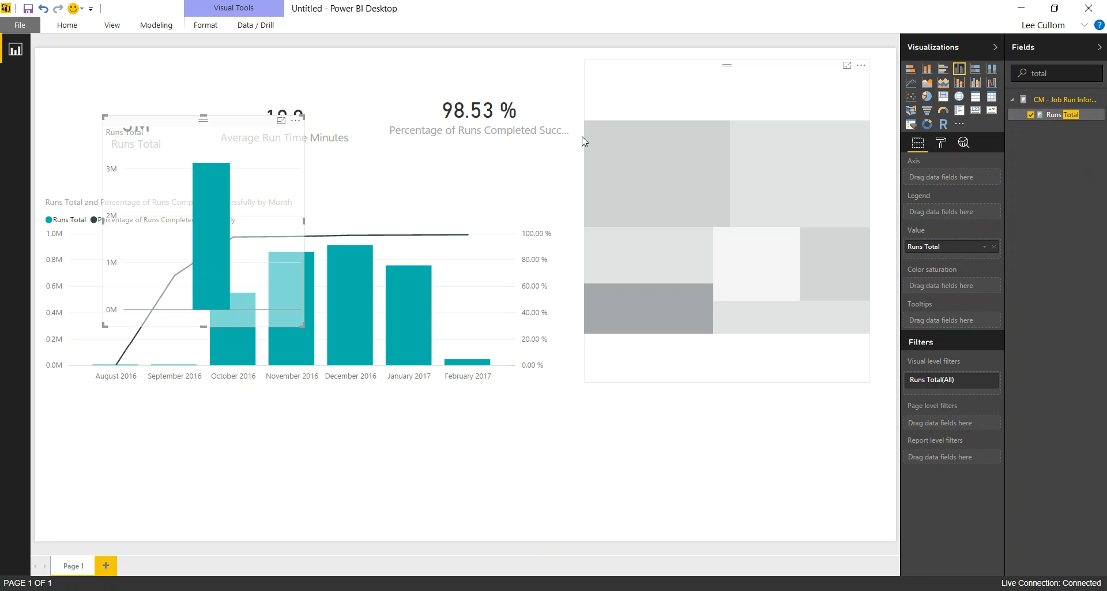
{"action": "left_click", "coordinate": [332, 168]}
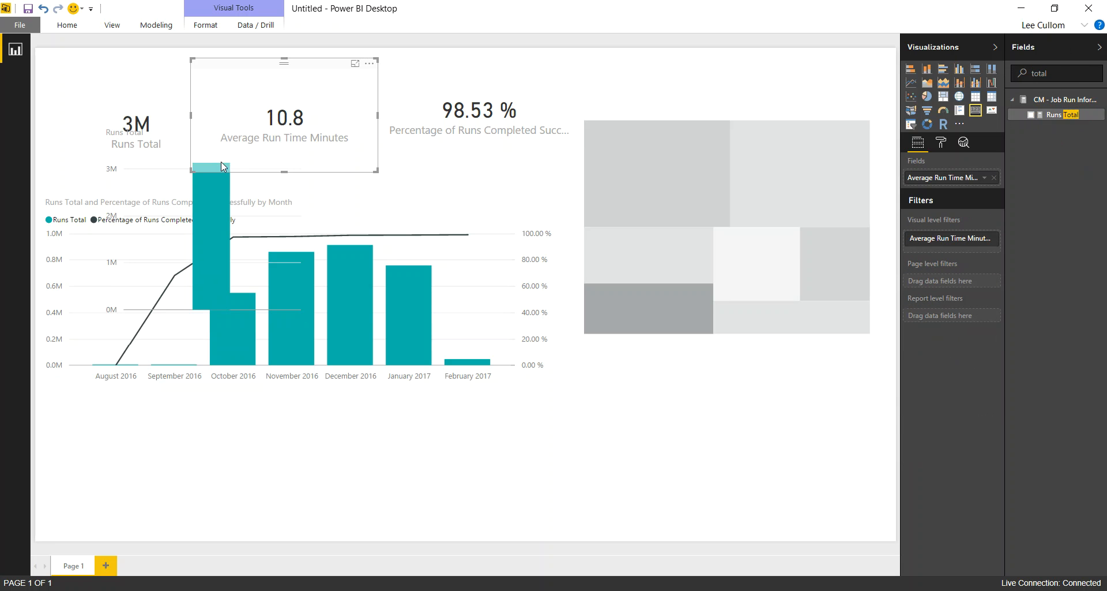
{"action": "left_click", "coordinate": [212, 212]}
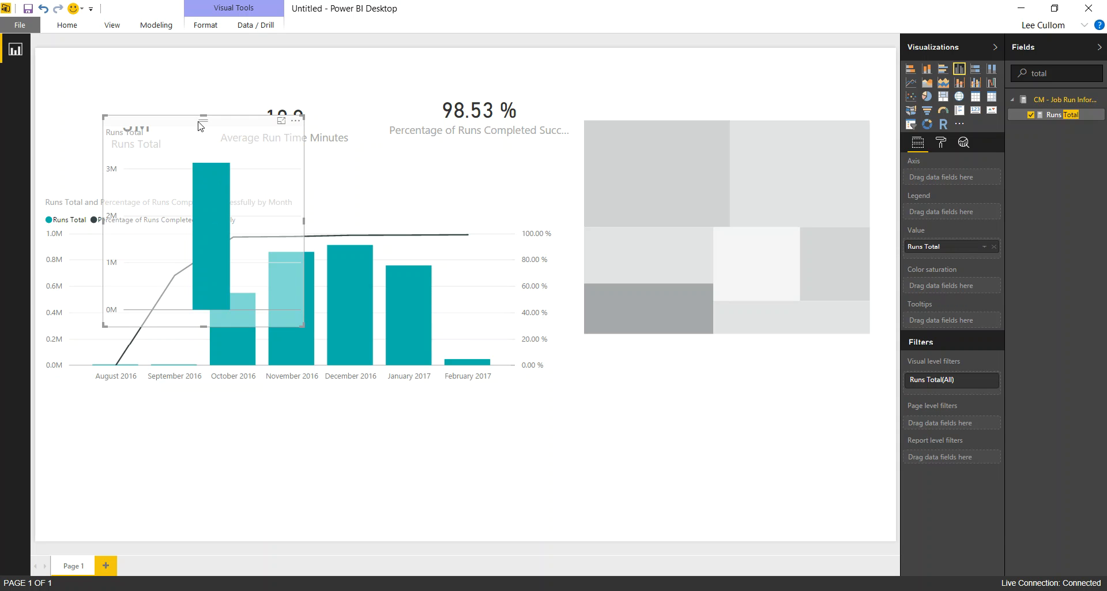
{"action": "key", "text": "Delete"}
Populate the empty treemap with Runs Total as its values, grouped by Rerun Counter.
{"action": "left_click", "coordinate": [695, 195]}
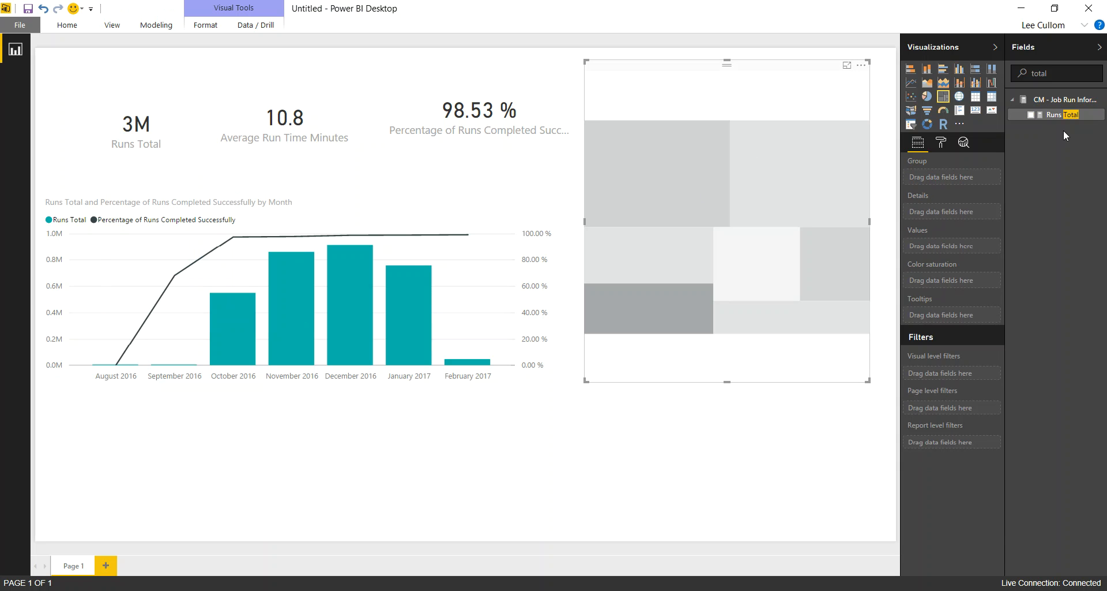
{"action": "left_click", "coordinate": [1031, 115]}
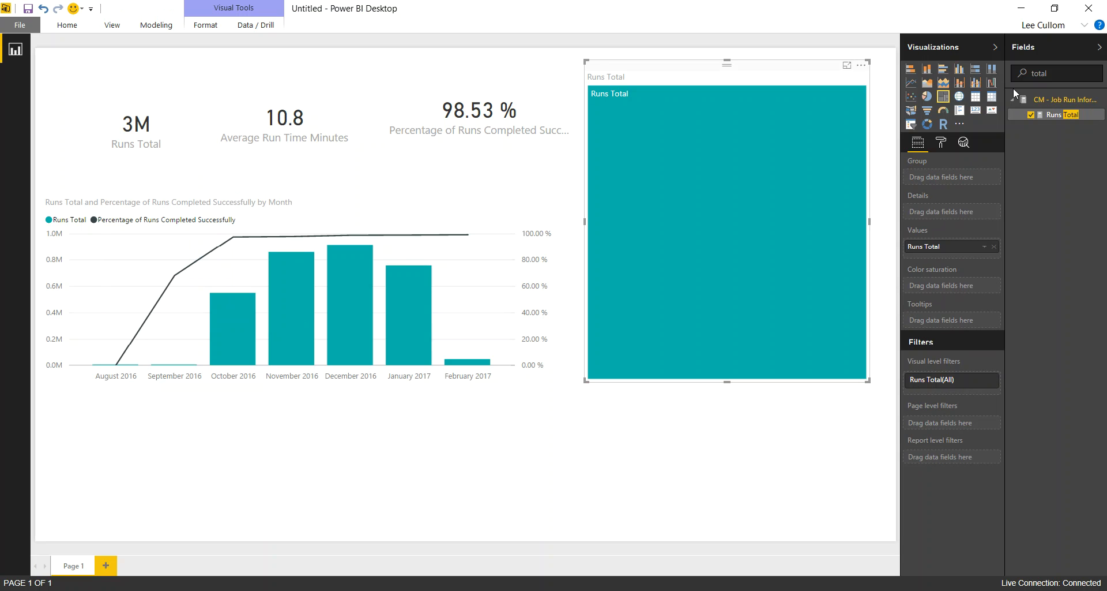
{"action": "left_click_drag", "start_coordinate": [1065, 77], "coordinate": [1014, 76]}
{"action": "type", "text": "rerun"}
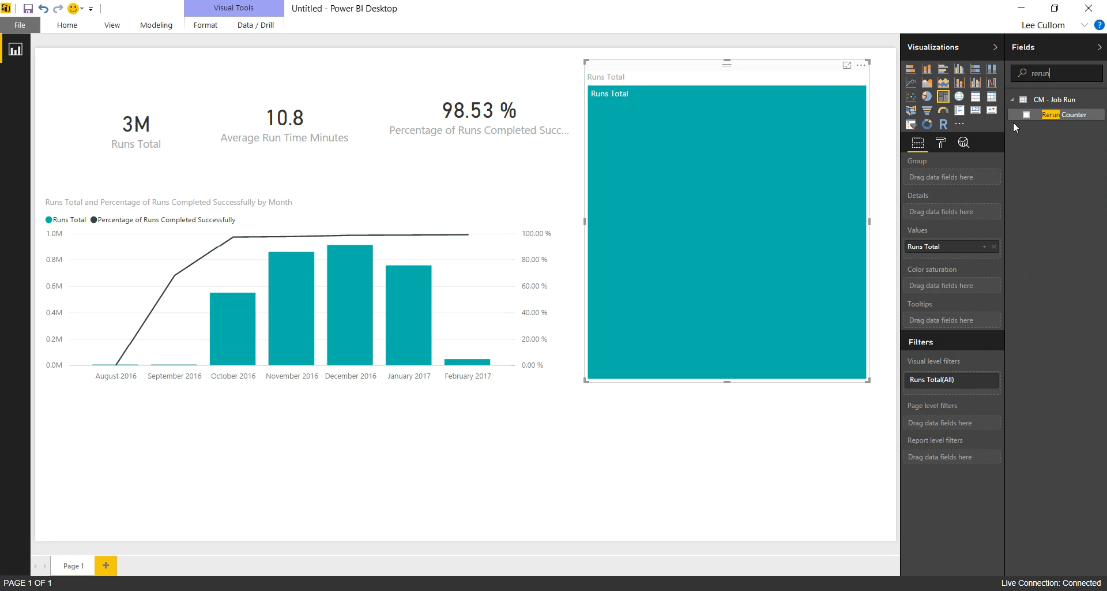
{"action": "left_click", "coordinate": [1027, 115]}
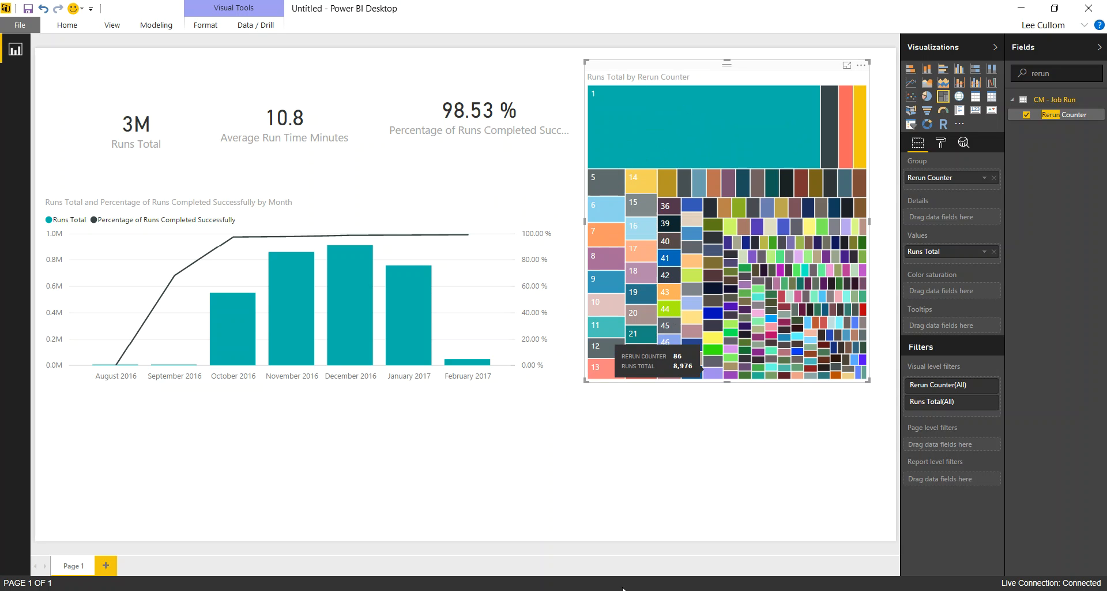
Deselect the treemap and clear the "rerun" search so the full field list is available.
{"action": "left_click", "coordinate": [375, 461]}
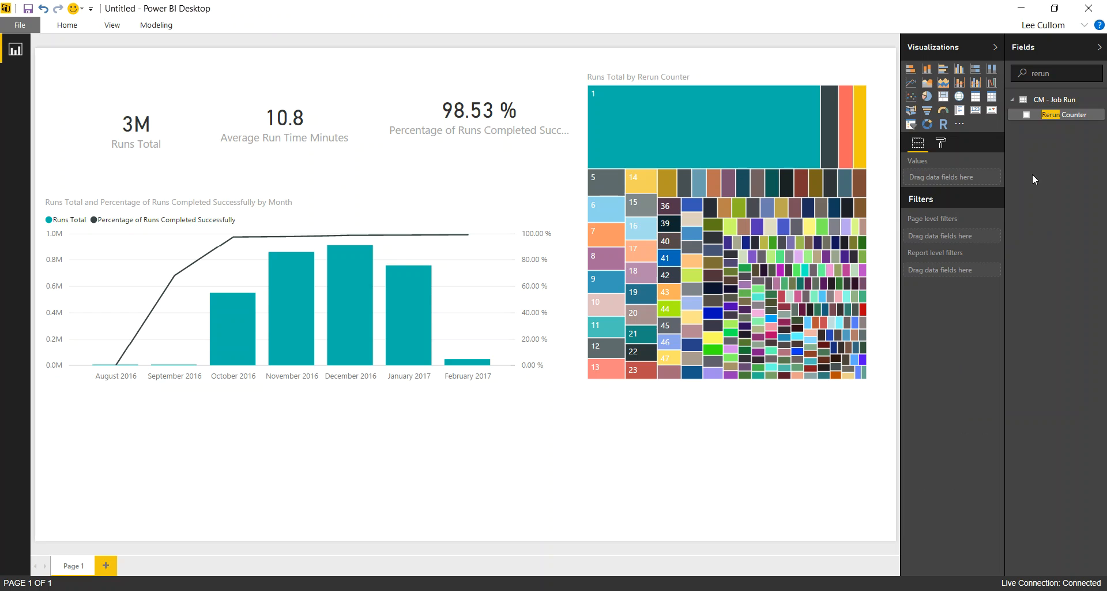
{"action": "double_click", "coordinate": [1060, 71]}
{"action": "left_click", "coordinate": [309, 440]}
{"action": "left_click_drag", "start_coordinate": [1036, 71], "coordinate": [906, 70]}
{"action": "key", "text": "BackSpace"}
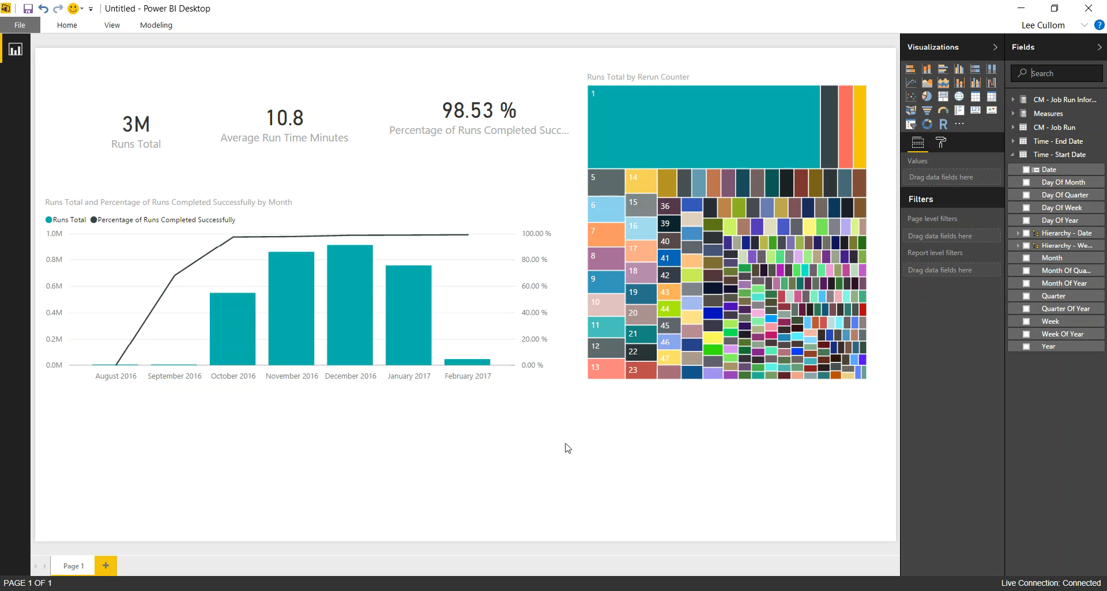
Insert an empty table below the combo chart and widen it to the treemap's outer edge.
{"action": "left_click", "coordinate": [975, 97]}
{"action": "left_click_drag", "start_coordinate": [212, 127], "coordinate": [147, 408]}
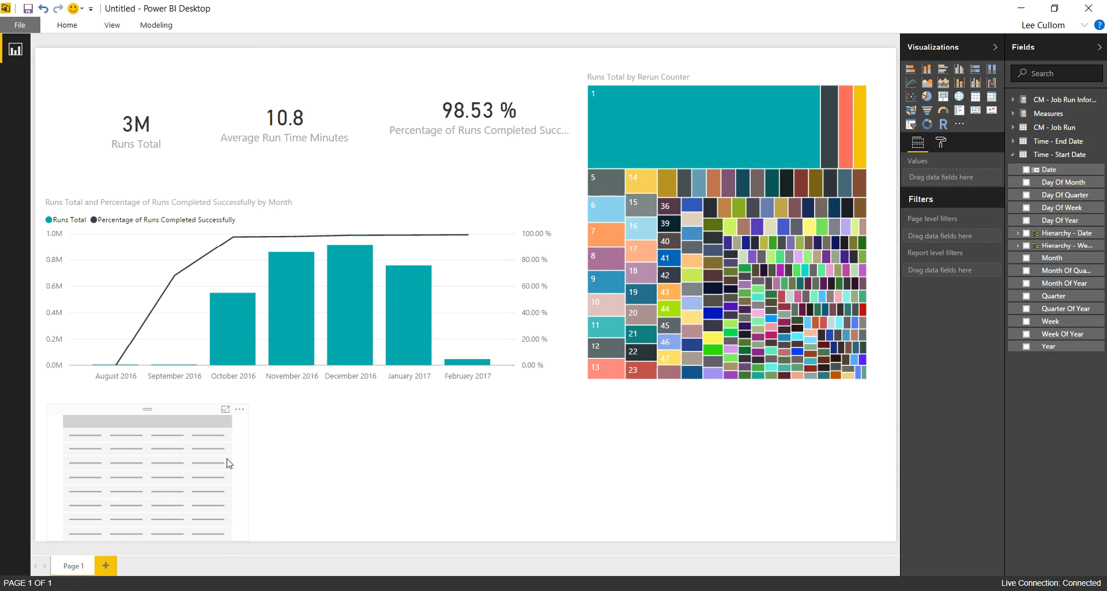
{"action": "left_click", "coordinate": [237, 478]}
{"action": "left_click_drag", "start_coordinate": [257, 475], "coordinate": [866, 477]}
{"action": "left_click", "coordinate": [871, 447]}
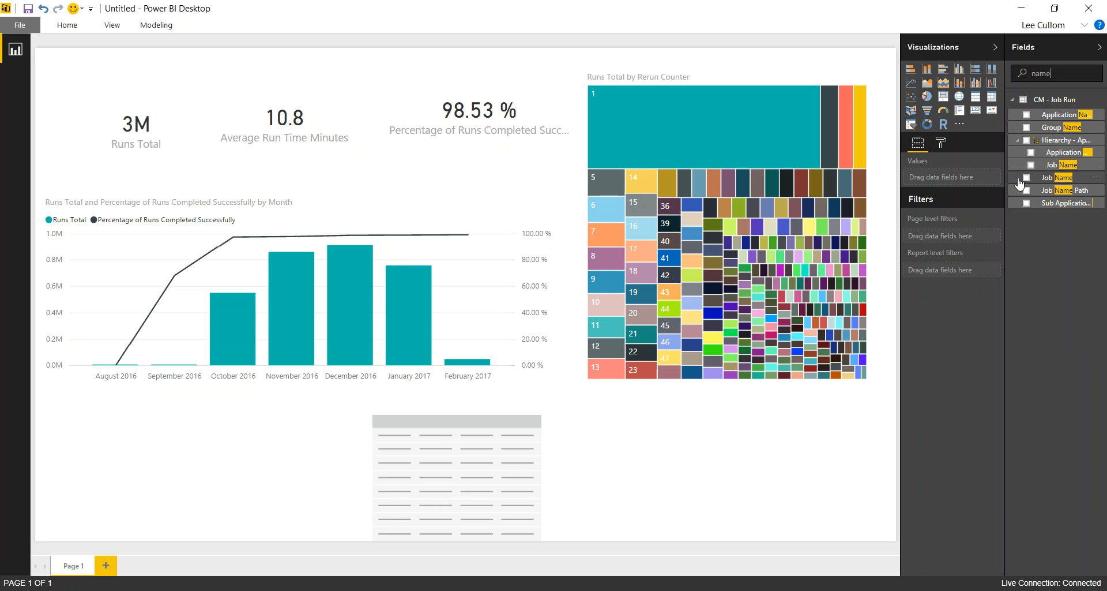
Remove the stray Job Name table created over the cards and add Job Name to the empty table below the combo chart.
{"action": "left_click", "coordinate": [1026, 179]}
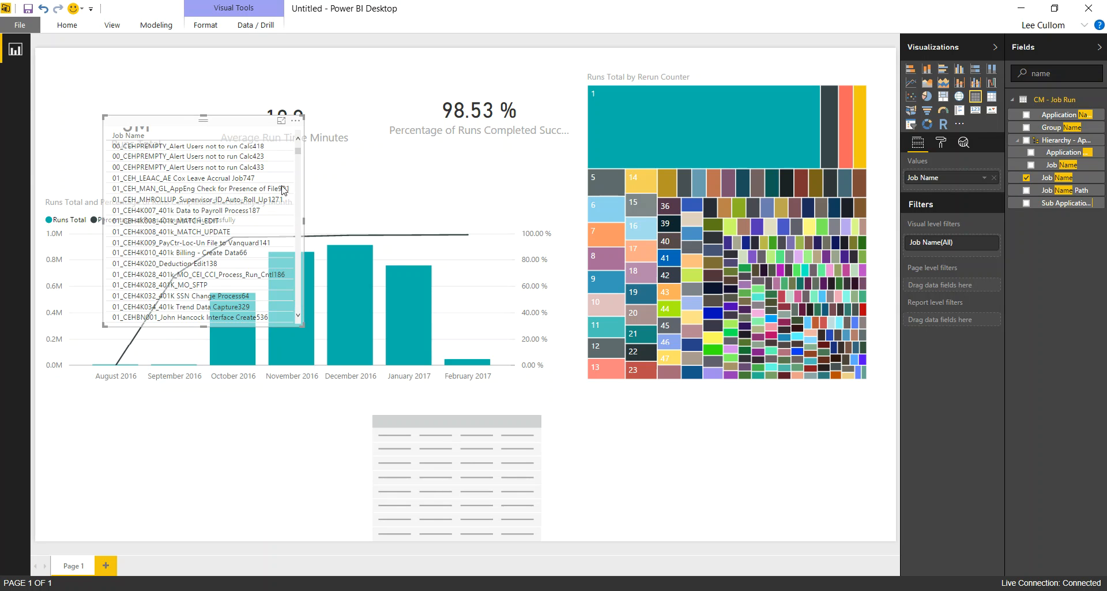
{"action": "key", "text": "Delete"}
{"action": "left_click", "coordinate": [311, 492]}
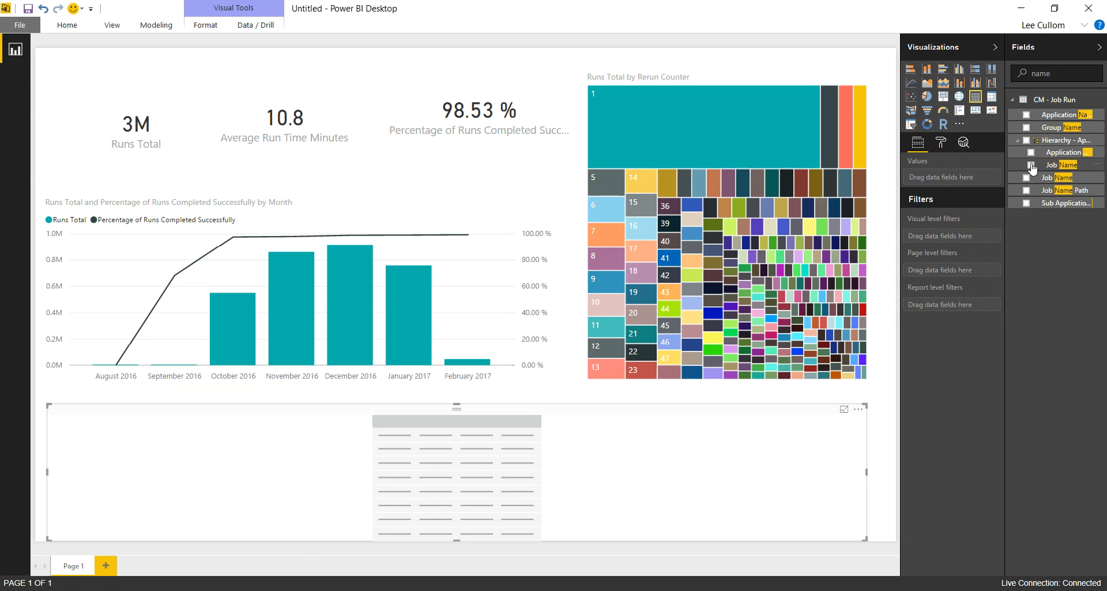
{"action": "left_click", "coordinate": [1027, 178]}
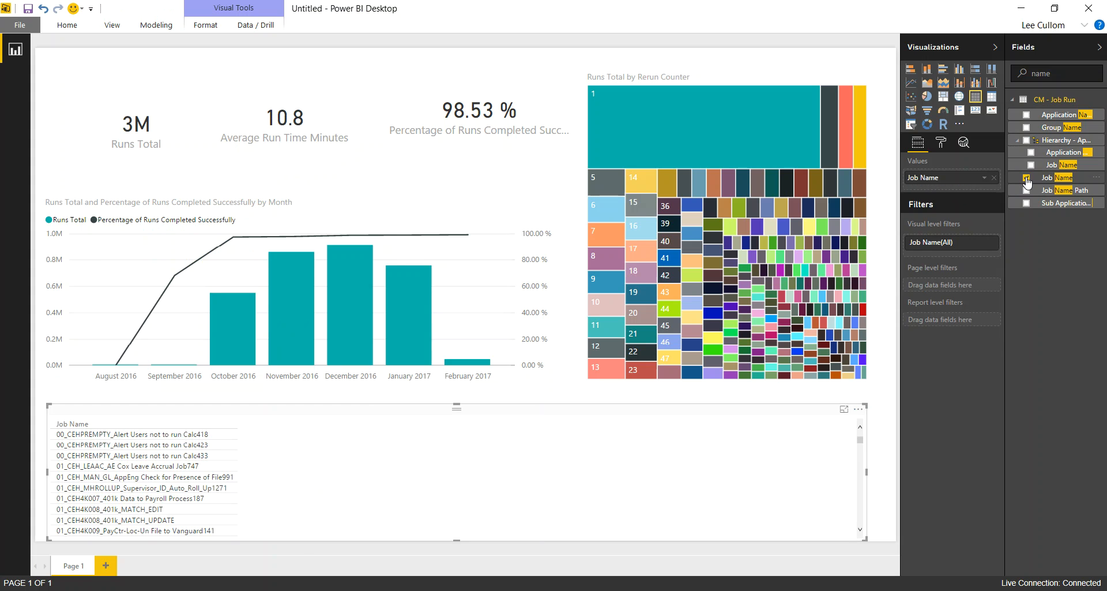
Search the field list for "ended" and add Ended Status to the Job Name table.
{"action": "mouse_move", "coordinate": [818, 296]}
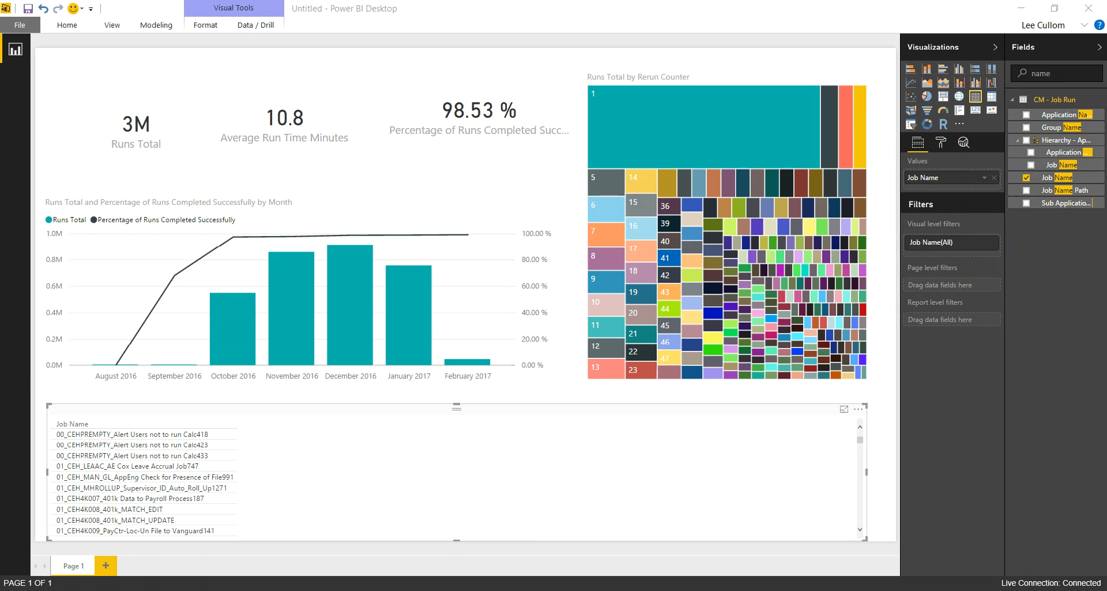
{"action": "double_click", "coordinate": [1047, 74]}
{"action": "type", "text": "ended"}
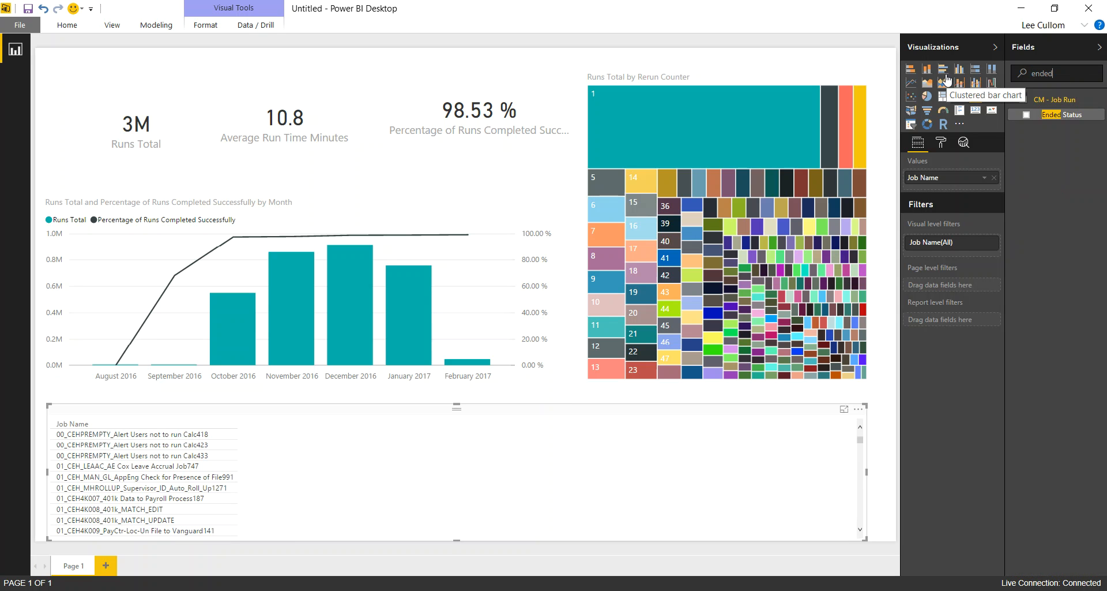
{"action": "left_click", "coordinate": [1027, 116]}
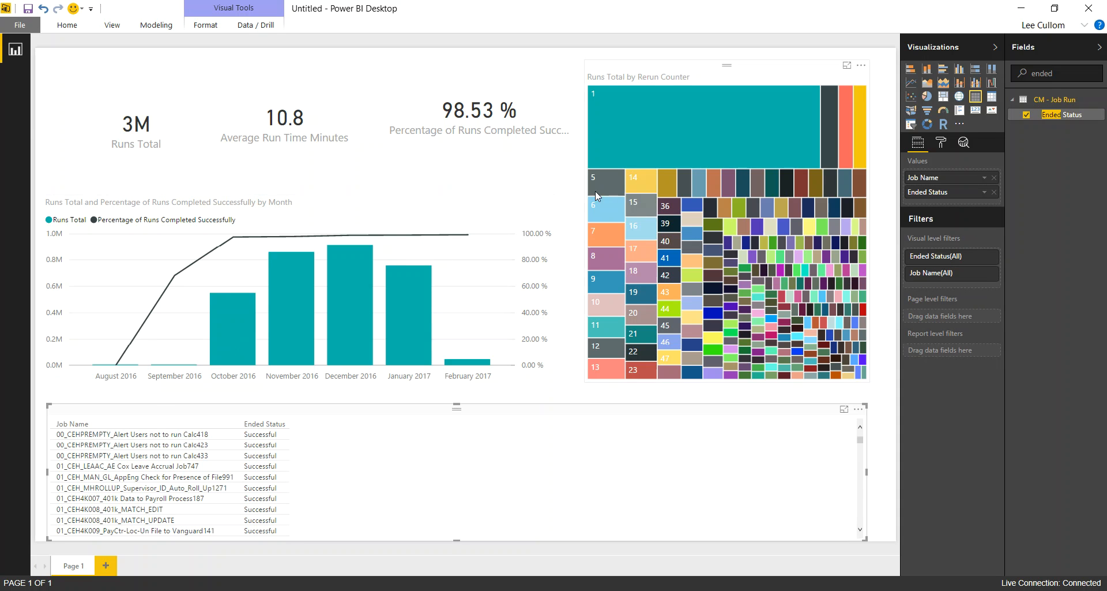
Cross-filter the report page by the December 2016 column of the combo chart and clear the selection again.
{"action": "left_click", "coordinate": [481, 77]}
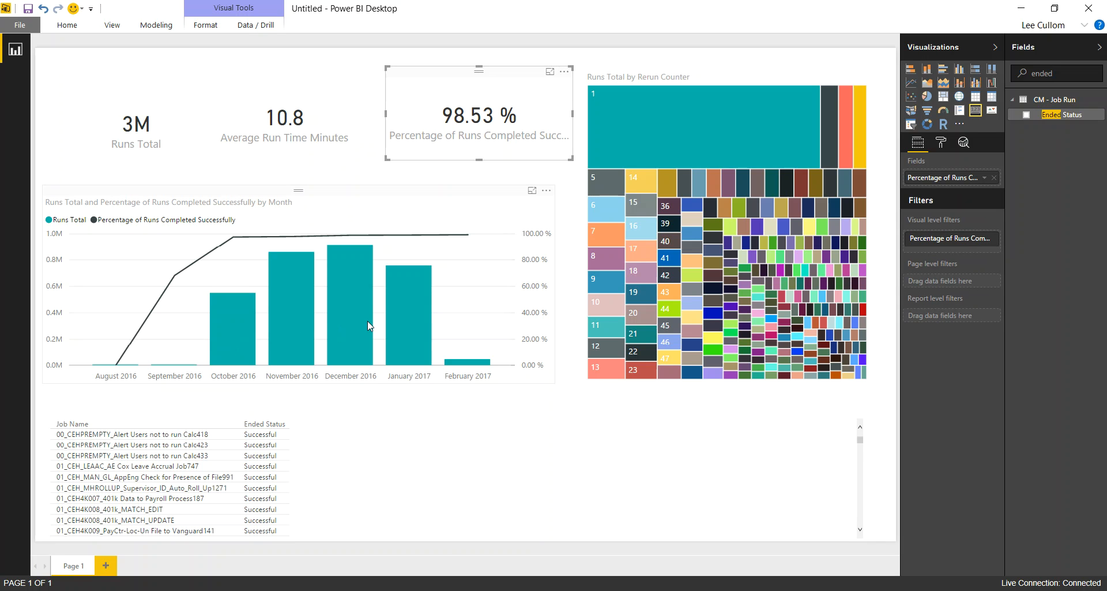
{"action": "mouse_move", "coordinate": [362, 323]}
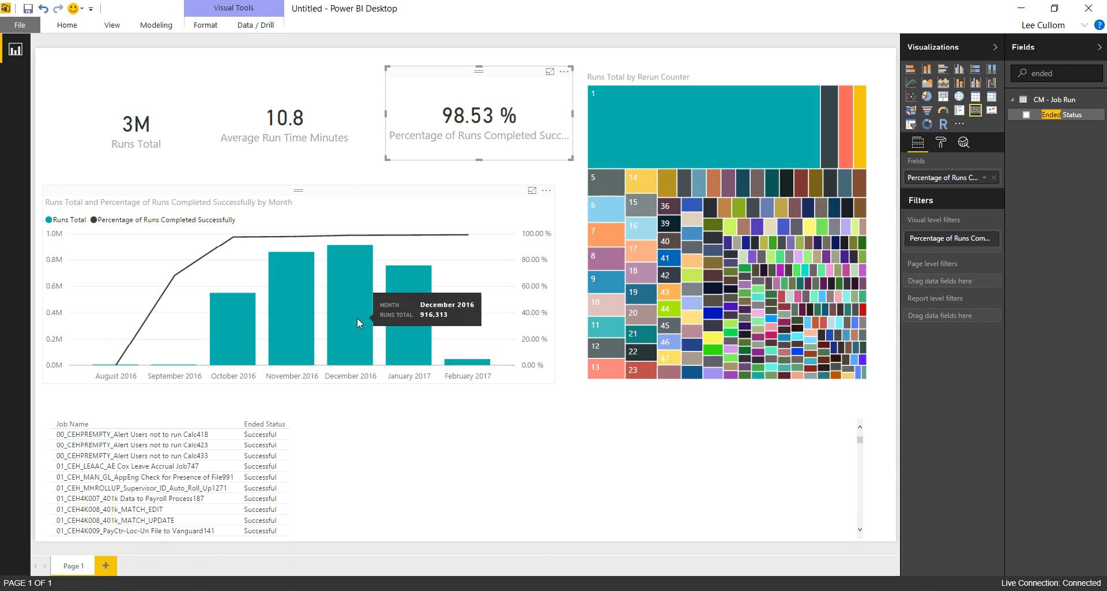
{"action": "left_click", "coordinate": [358, 317]}
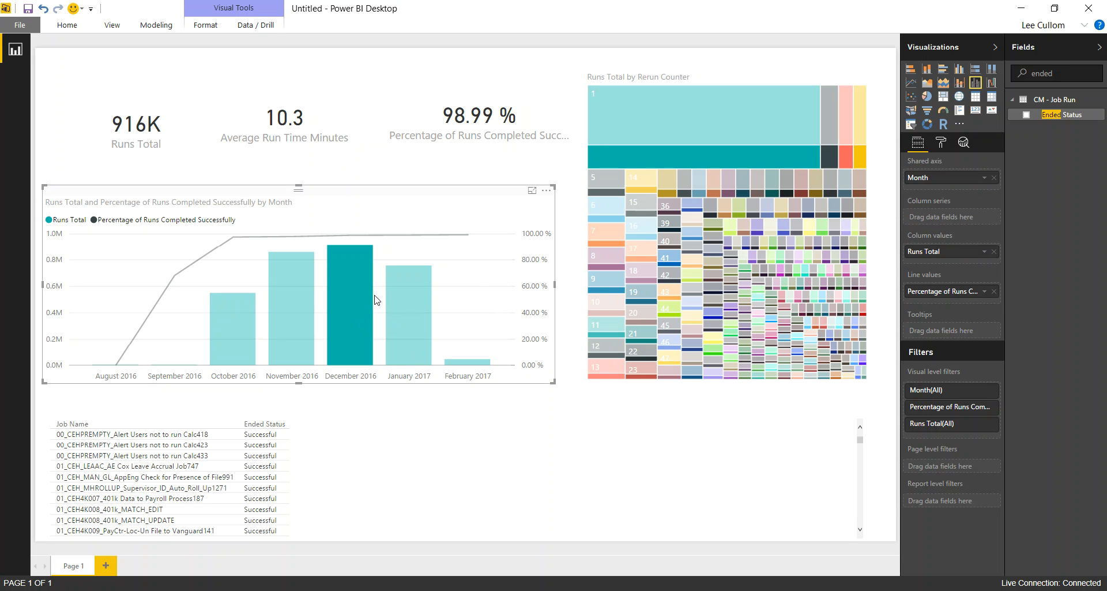
{"action": "left_click", "coordinate": [366, 281]}
{"action": "left_click", "coordinate": [350, 269]}
{"action": "left_click", "coordinate": [345, 269]}
{"action": "left_click", "coordinate": [344, 266]}
{"action": "left_click", "coordinate": [344, 265]}
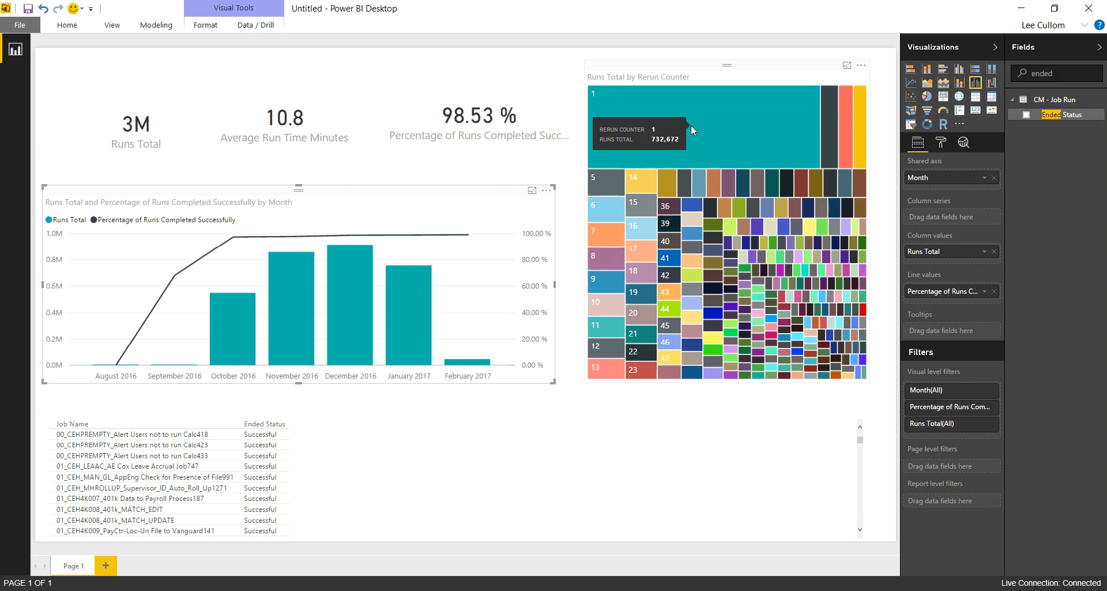
Cross-filter the report page by rerun counter 46 in the treemap.
{"action": "left_click", "coordinate": [670, 345]}
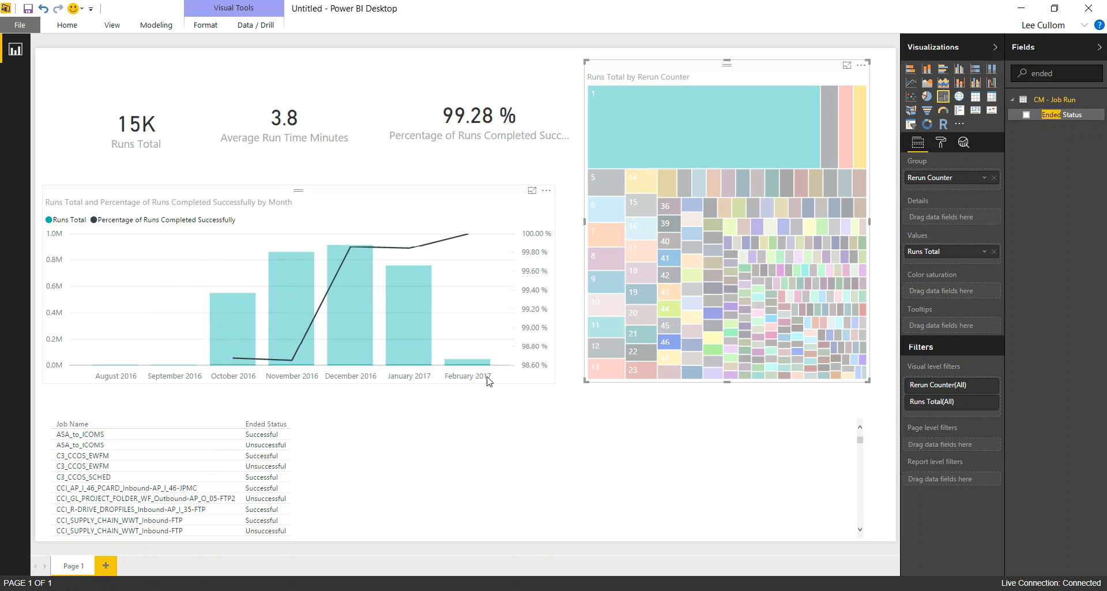